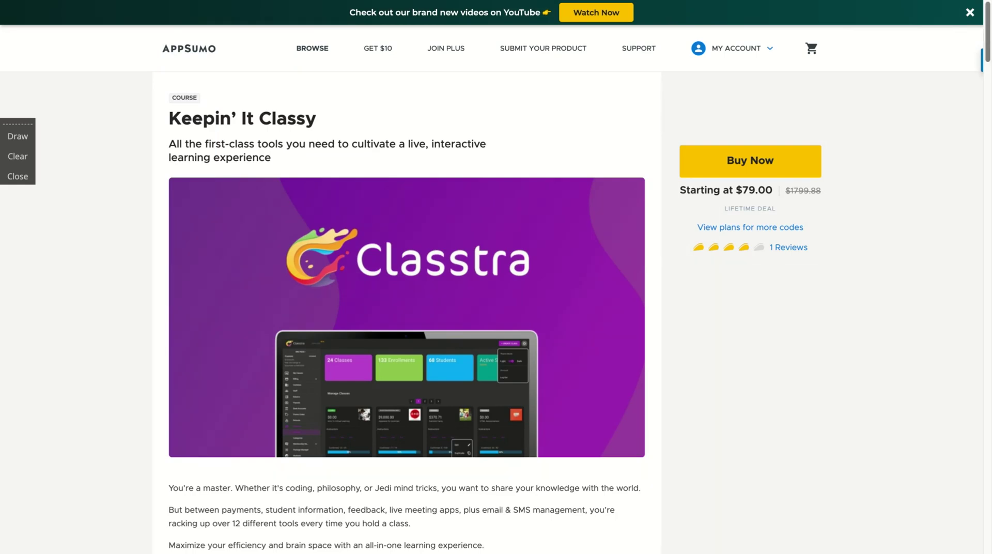
- Scroll the Classtra deal page down to the TL;DR summary
{"action": "scroll", "coordinate": [407, 310], "scroll_direction": "down", "scroll_amount": 2}
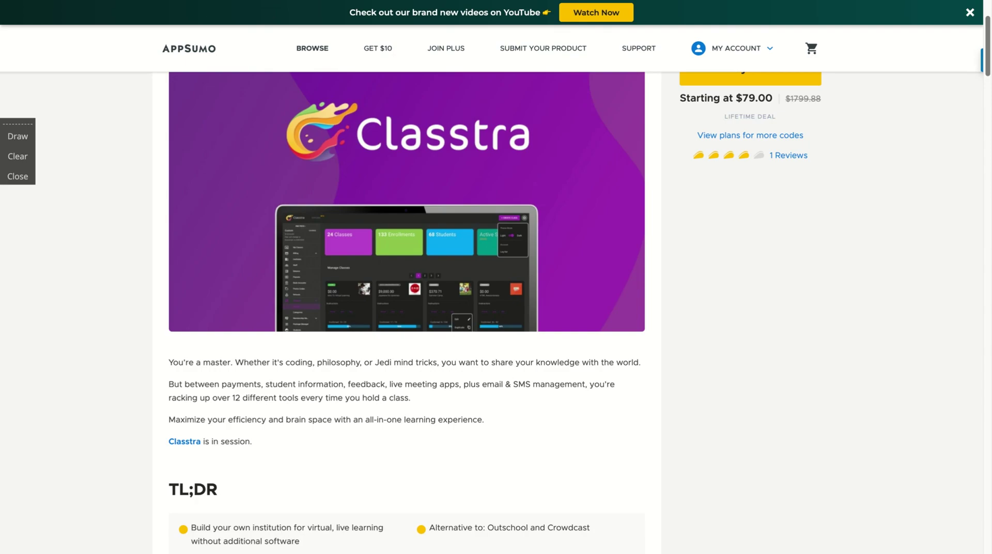
- Scroll past Plans and Features to the Single, Double and Multiple plan cards
{"action": "scroll", "coordinate": [407, 310], "scroll_direction": "down", "scroll_amount": 5}
{"action": "scroll", "coordinate": [407, 310], "scroll_direction": "down", "scroll_amount": 10}
{"action": "scroll", "coordinate": [408, 310], "scroll_direction": "down", "scroll_amount": 7}
{"action": "scroll", "coordinate": [408, 311], "scroll_direction": "down", "scroll_amount": 10}
{"action": "scroll", "coordinate": [407, 310], "scroll_direction": "down", "scroll_amount": 8}
{"action": "scroll", "coordinate": [407, 310], "scroll_direction": "down", "scroll_amount": 10}
{"action": "scroll", "coordinate": [407, 310], "scroll_direction": "down", "scroll_amount": 3}
{"action": "scroll", "coordinate": [408, 311], "scroll_direction": "down", "scroll_amount": 3}
{"action": "scroll", "coordinate": [408, 310], "scroll_direction": "down", "scroll_amount": 3}
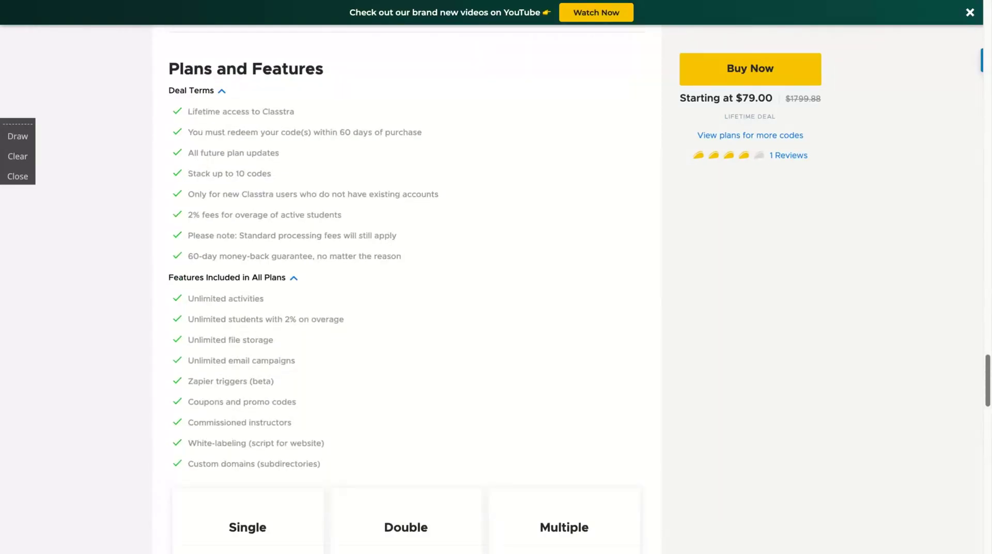
{"action": "scroll", "coordinate": [407, 311], "scroll_direction": "down", "scroll_amount": 3}
{"action": "scroll", "coordinate": [407, 310], "scroll_direction": "down", "scroll_amount": 2}
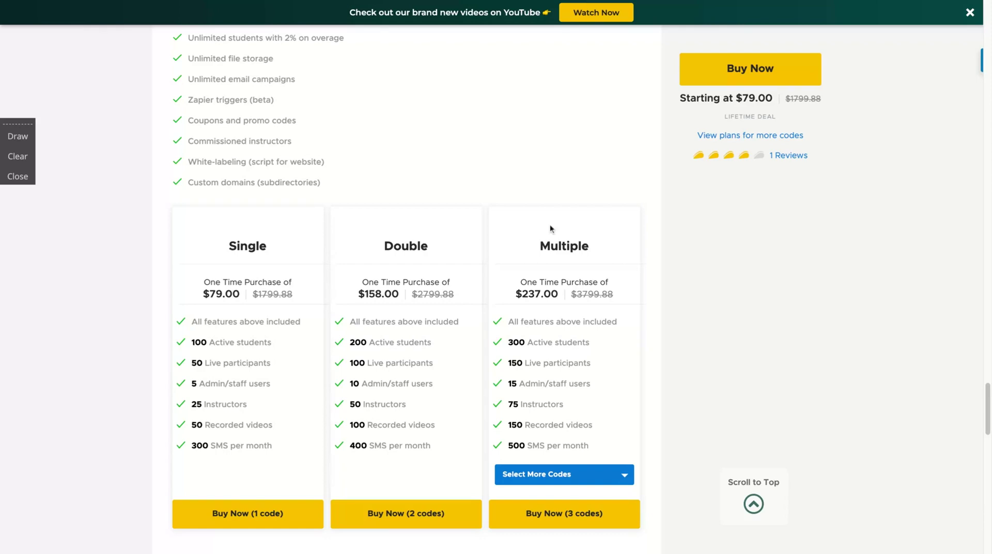
- Choose 10 codes on the Multiple plan card so it shows $790.00
{"action": "scroll", "coordinate": [989, 406], "scroll_direction": "down", "scroll_amount": 3}
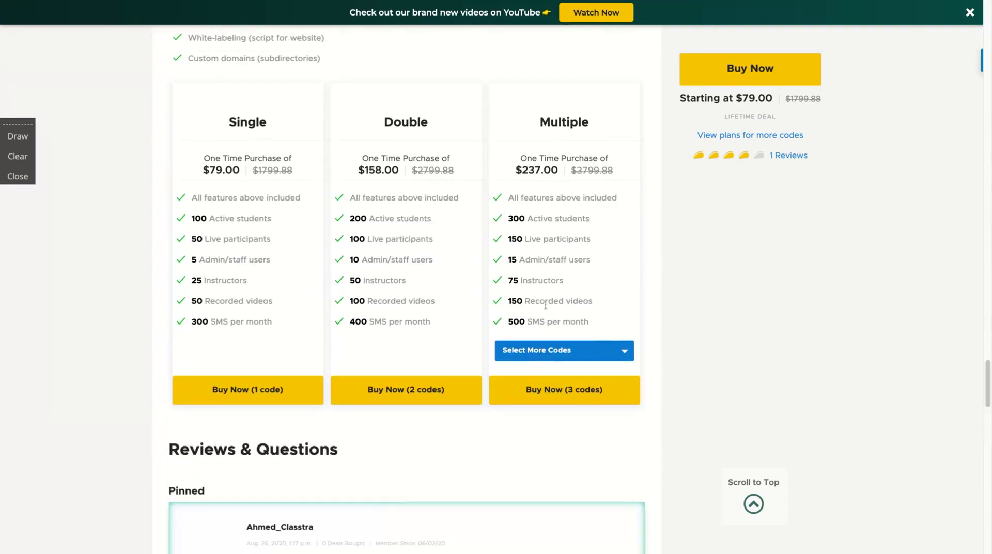
{"action": "left_click", "coordinate": [548, 350]}
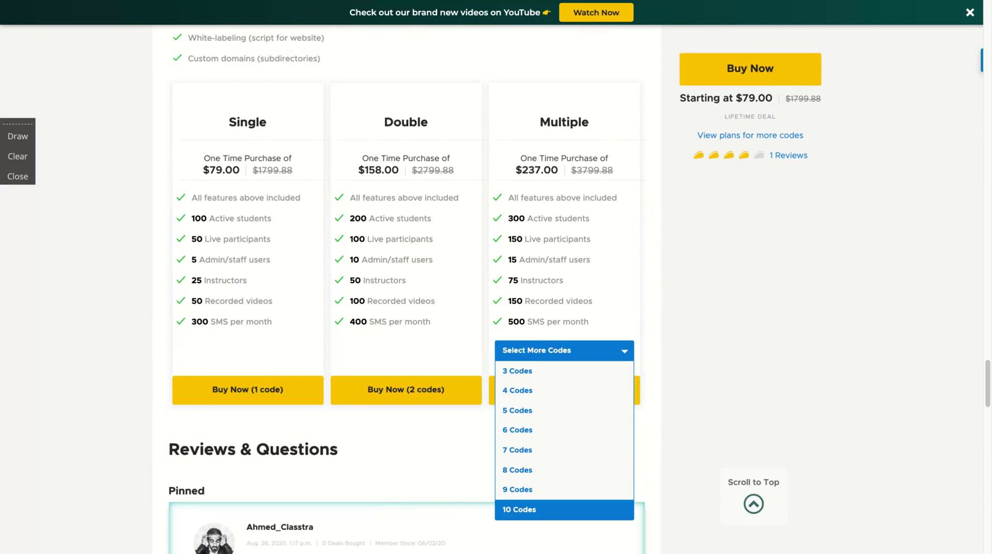
{"action": "key", "text": "Return"}
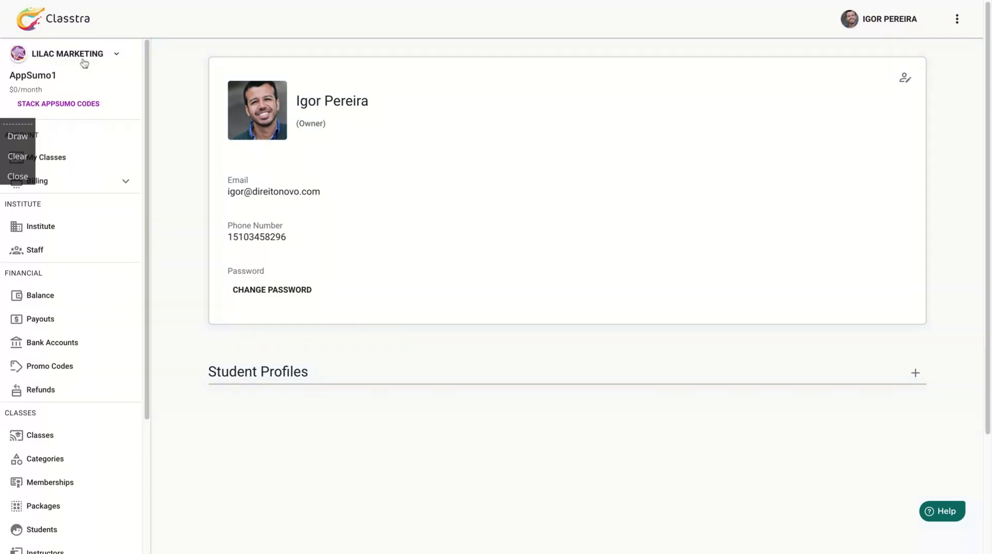
{"action": "key", "text": "ctrl+a"}
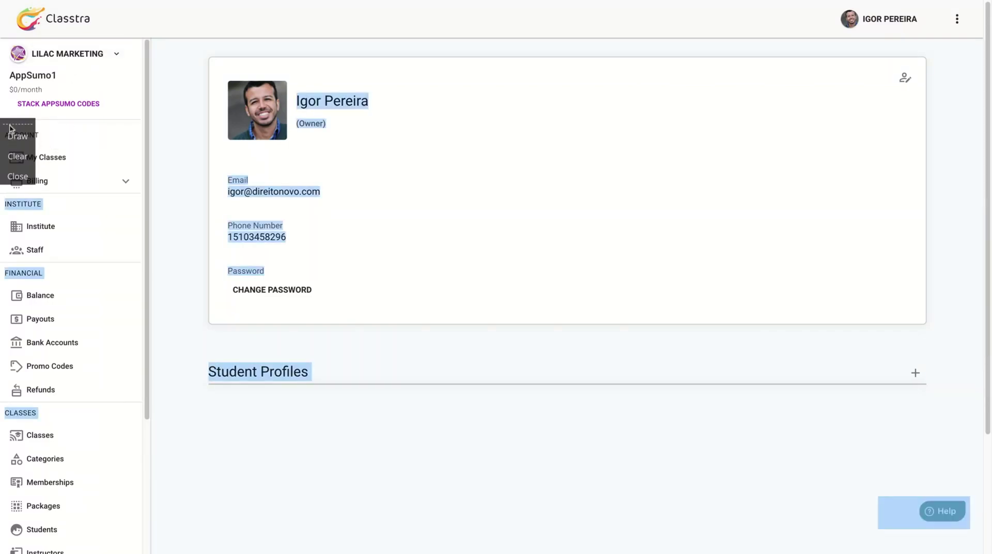
{"action": "left_click", "coordinate": [119, 134]}
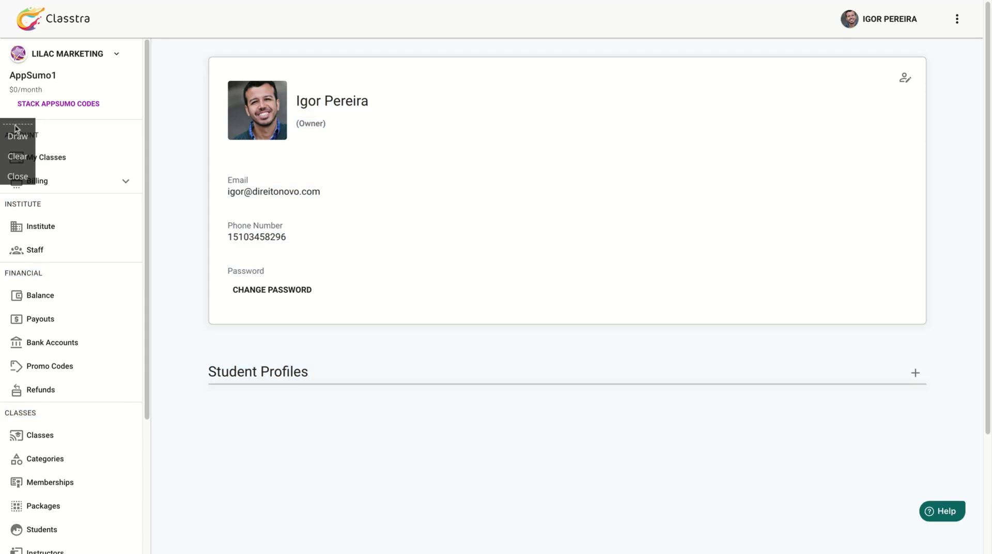
{"action": "mouse_move", "coordinate": [15, 124]}
{"action": "left_mouse_down"}
{"action": "mouse_move", "coordinate": [773, 296]}
{"action": "mouse_move", "coordinate": [967, 238]}
{"action": "mouse_move", "coordinate": [954, 236]}
{"action": "left_mouse_up"}
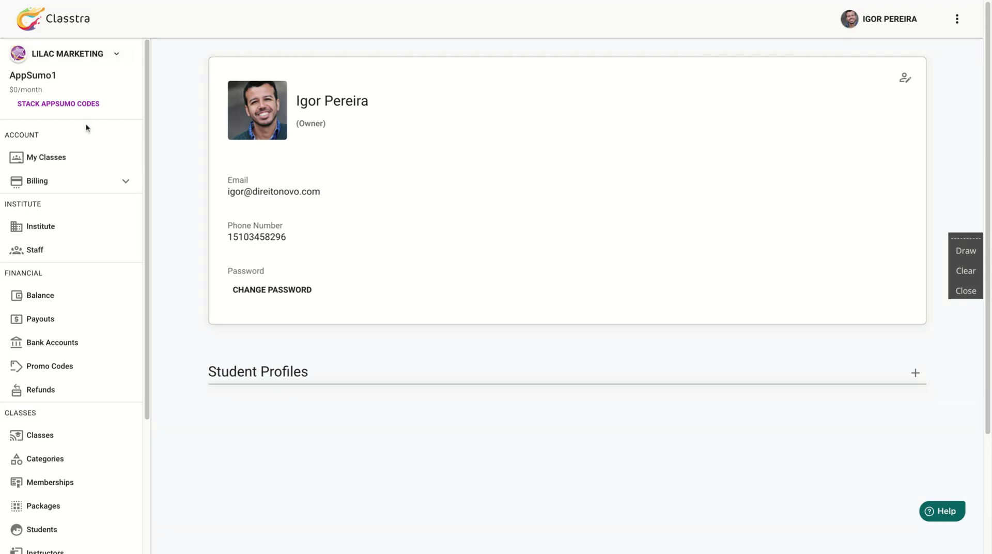
- Open the Institute settings and preview the public Lilac Marketing page
{"action": "left_click", "coordinate": [33, 230]}
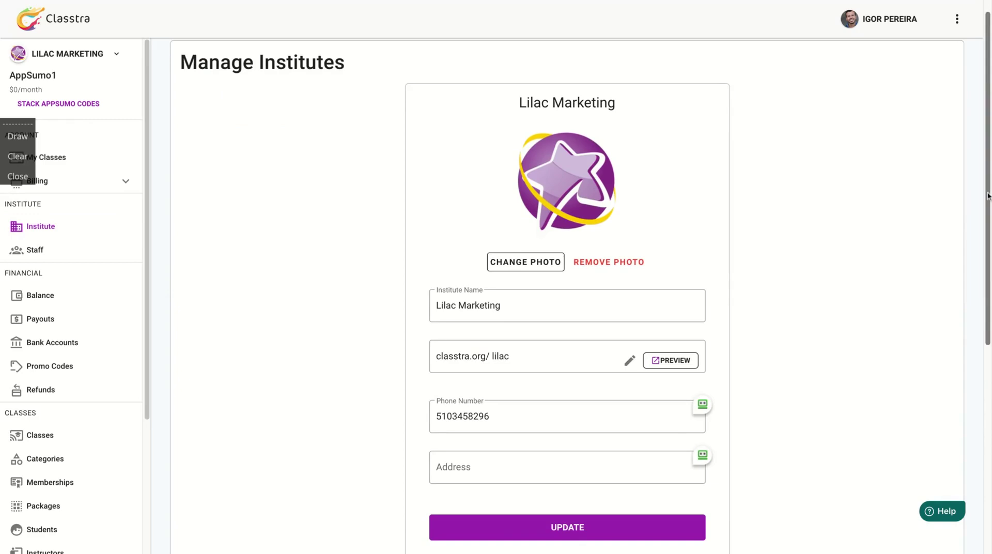
{"action": "scroll", "coordinate": [988, 195], "scroll_direction": "down", "scroll_amount": 1}
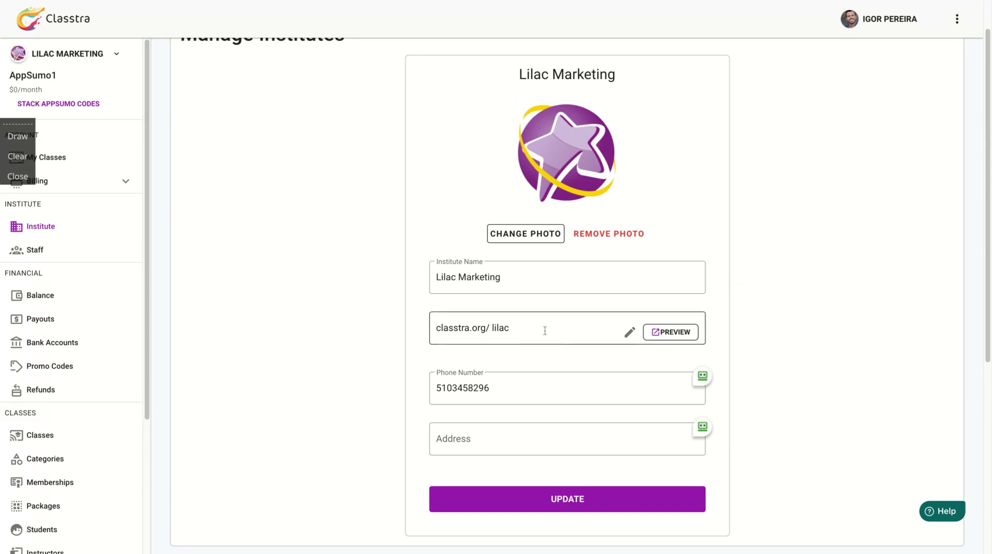
{"action": "left_click", "coordinate": [679, 333]}
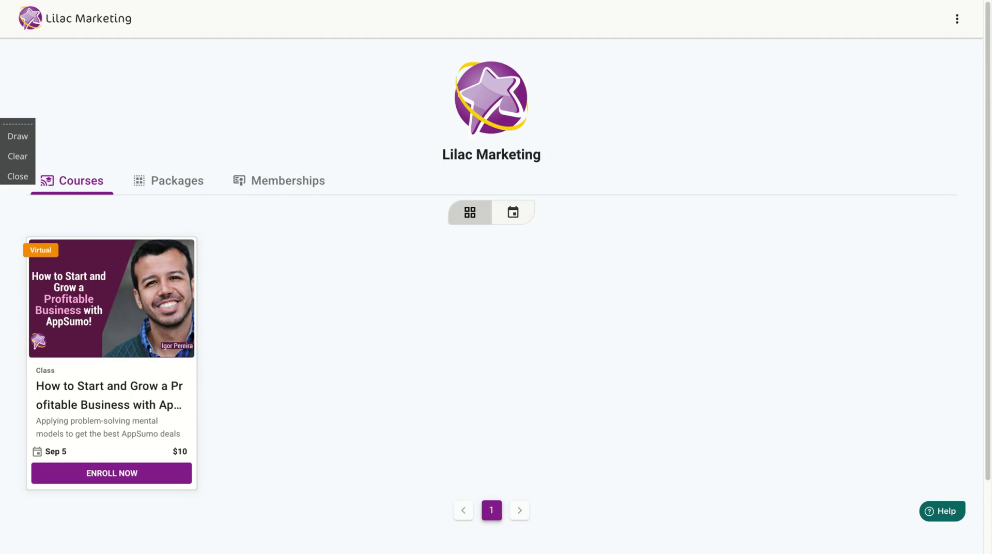
- Switch the public course listing to calendar view, then back to the grid
{"action": "left_click", "coordinate": [513, 213]}
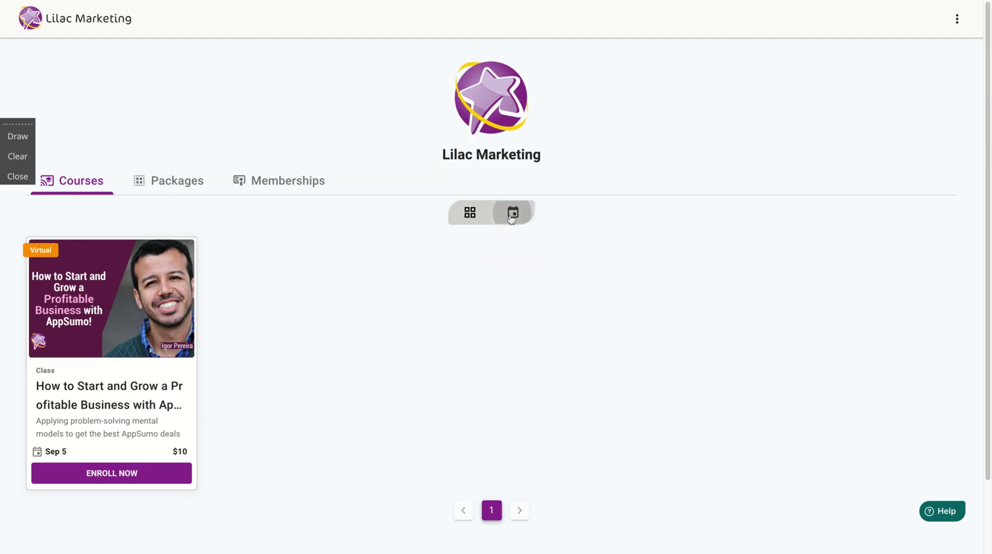
{"action": "left_click", "coordinate": [458, 217]}
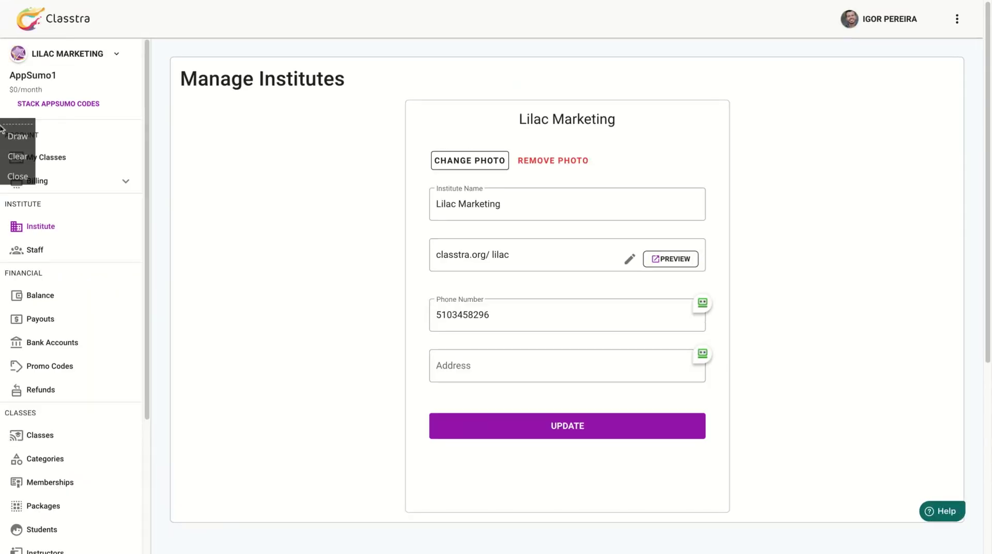
- Scroll the sidebar down to reach its lower menu entries
{"action": "key", "text": "ctrl+a"}
{"action": "left_click", "coordinate": [183, 164]}
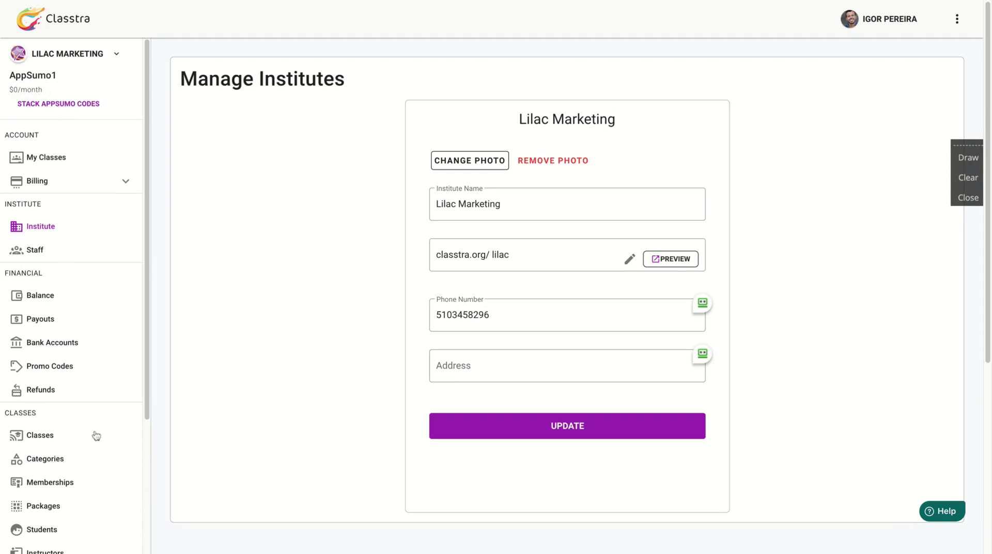
{"action": "scroll", "coordinate": [146, 267], "scroll_direction": "down", "scroll_amount": 3}
{"action": "scroll", "coordinate": [147, 267], "scroll_direction": "up", "scroll_amount": 2}
{"action": "scroll", "coordinate": [147, 267], "scroll_direction": "up", "scroll_amount": 2}
{"action": "scroll", "coordinate": [146, 267], "scroll_direction": "down", "scroll_amount": 1}
{"action": "scroll", "coordinate": [146, 267], "scroll_direction": "down", "scroll_amount": 1}
{"action": "scroll", "coordinate": [146, 267], "scroll_direction": "down", "scroll_amount": 2}
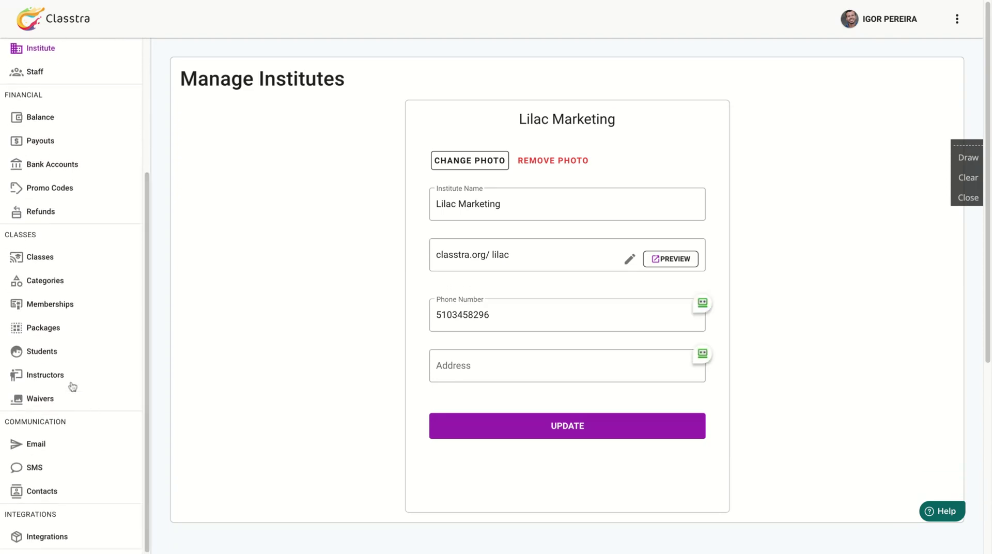
- Visit the Packages, Memberships and Classes pages, ending on Categories
{"action": "left_click", "coordinate": [44, 331]}
{"action": "left_click", "coordinate": [45, 305]}
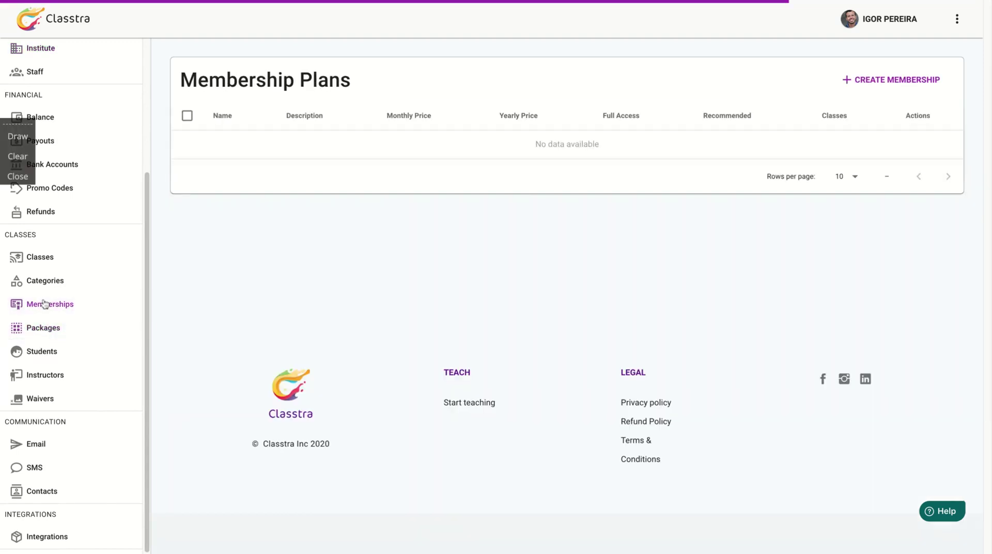
{"action": "left_click", "coordinate": [44, 262]}
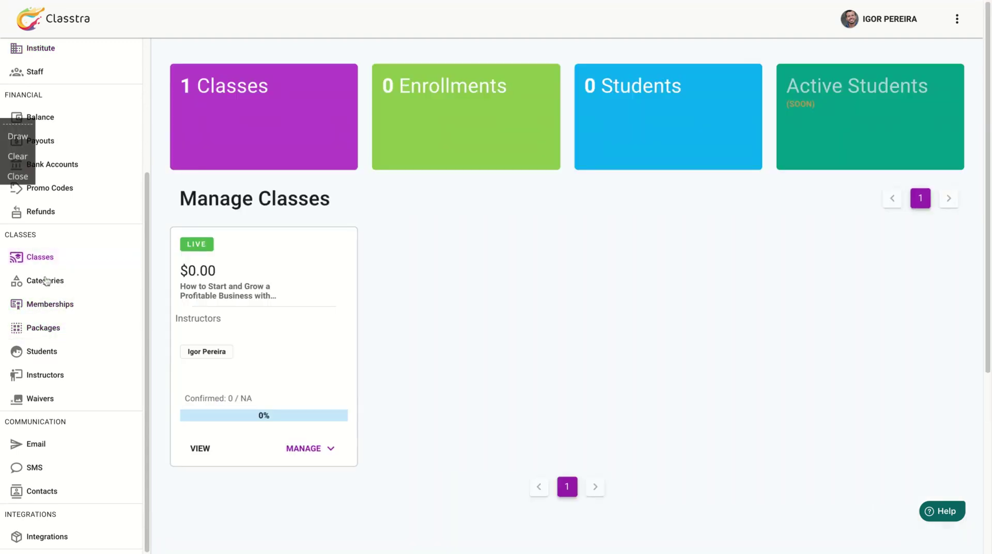
{"action": "left_click", "coordinate": [46, 283]}
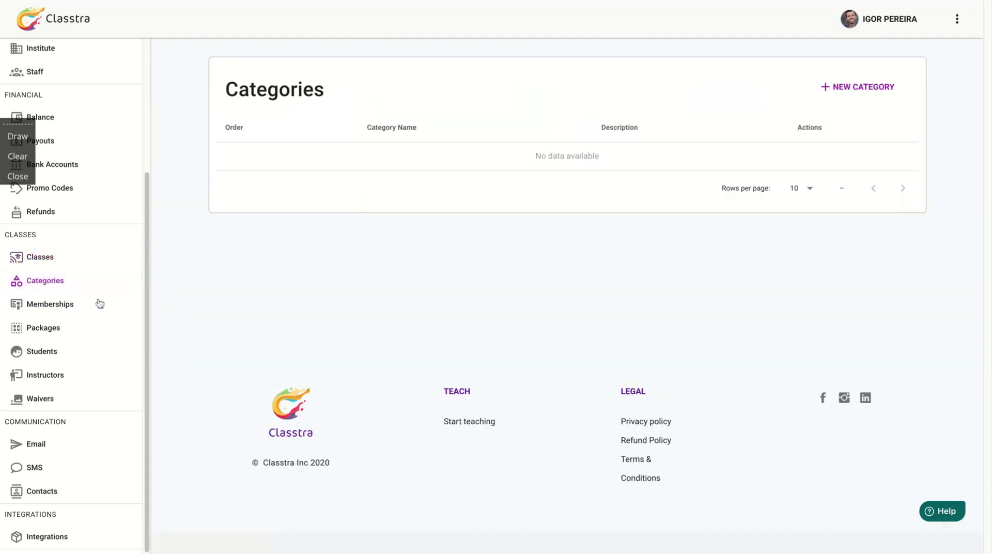
- Create a category named Marketing, then go to the Instructors page
{"action": "left_click", "coordinate": [852, 89]}
{"action": "left_click", "coordinate": [451, 195]}
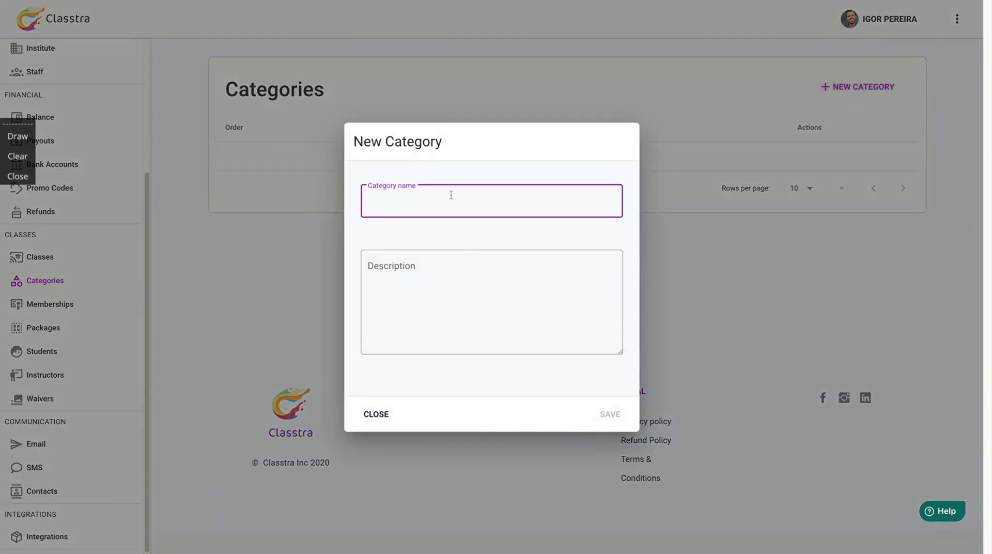
{"action": "type", "text": "Marketing"}
{"action": "left_click", "coordinate": [608, 414]}
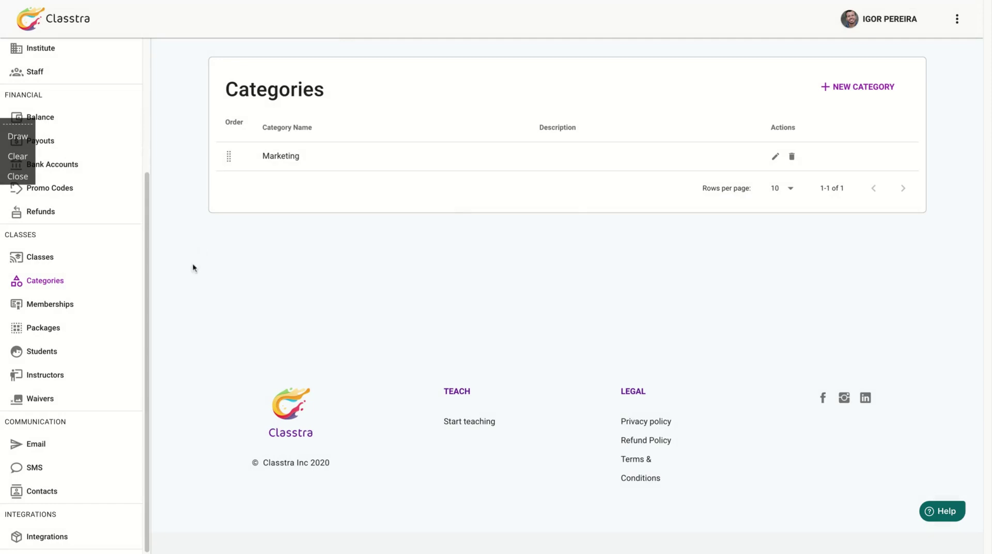
{"action": "left_click", "coordinate": [30, 377]}
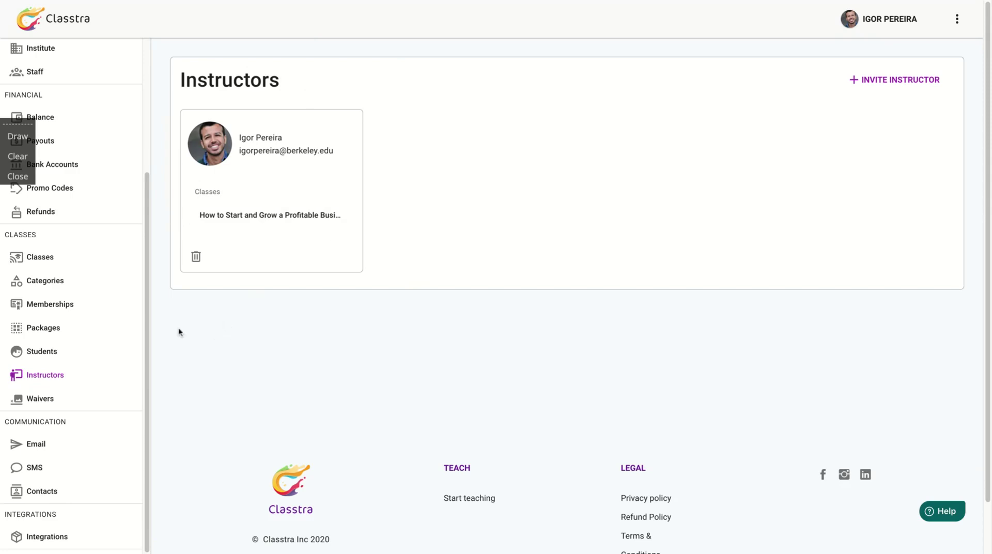
- Visit the Waivers, Email History and SMS pages, ending on Contact Lists
{"action": "left_click", "coordinate": [52, 397]}
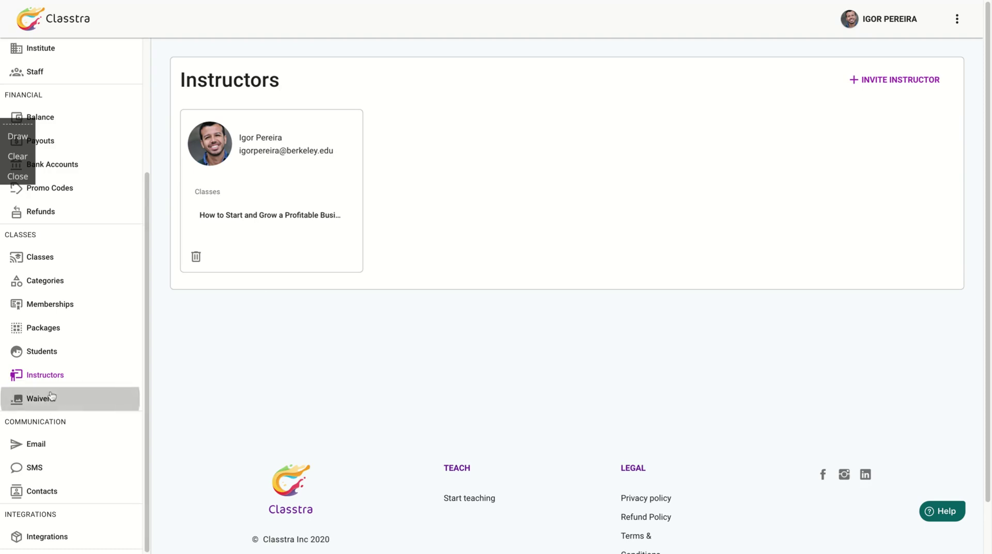
{"action": "left_click", "coordinate": [44, 452]}
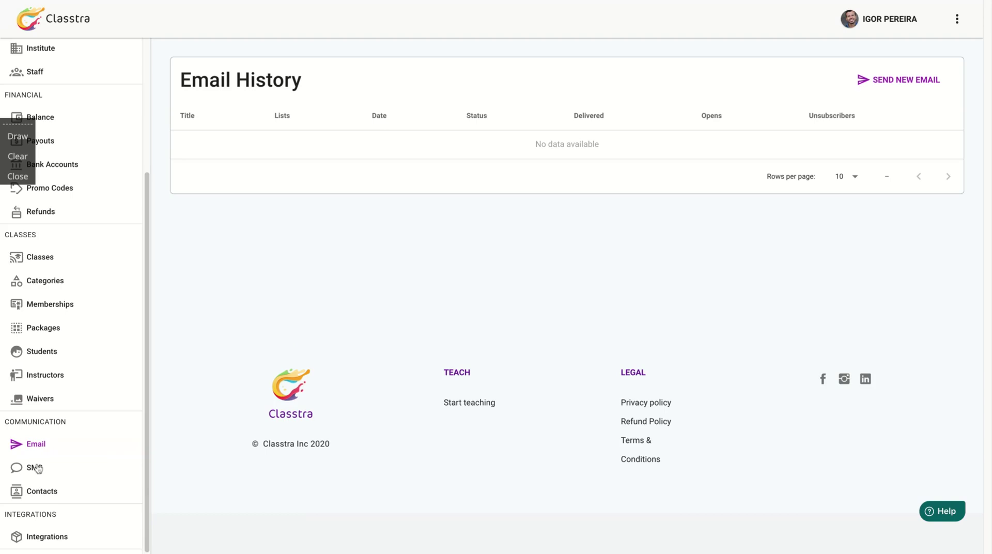
{"action": "left_click", "coordinate": [36, 467]}
{"action": "left_click", "coordinate": [39, 493]}
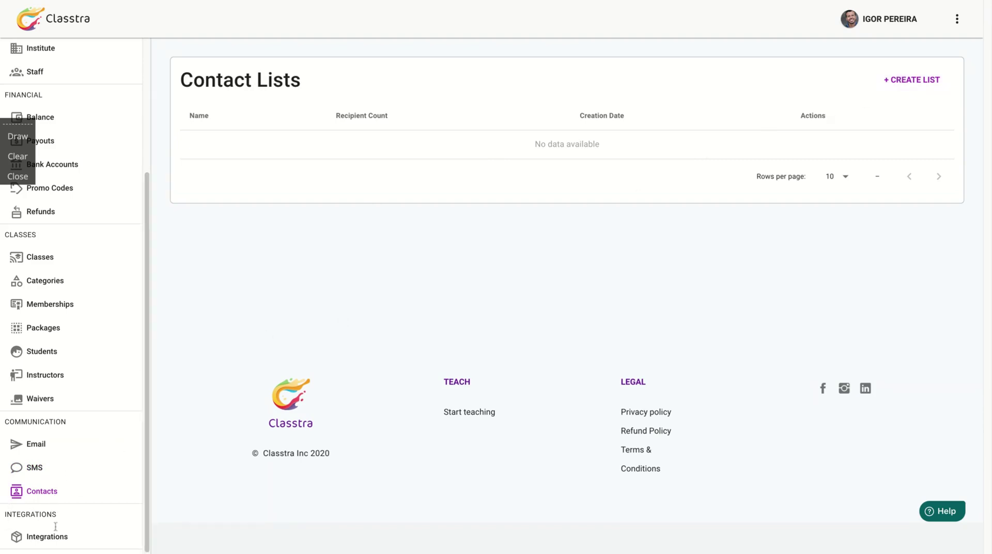
- Expand the Integrations Code section and select the website embed script
{"action": "left_click", "coordinate": [57, 541]}
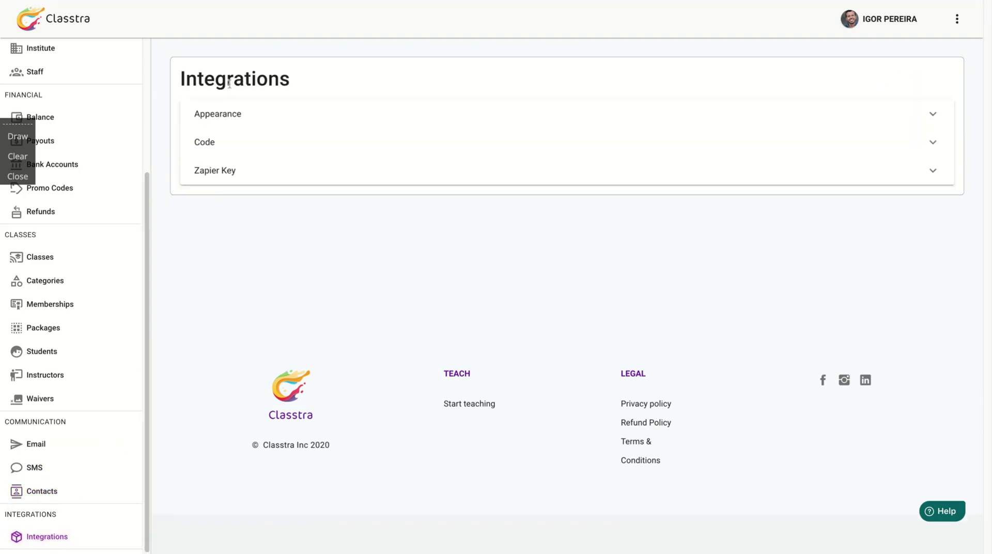
{"action": "left_click", "coordinate": [224, 118]}
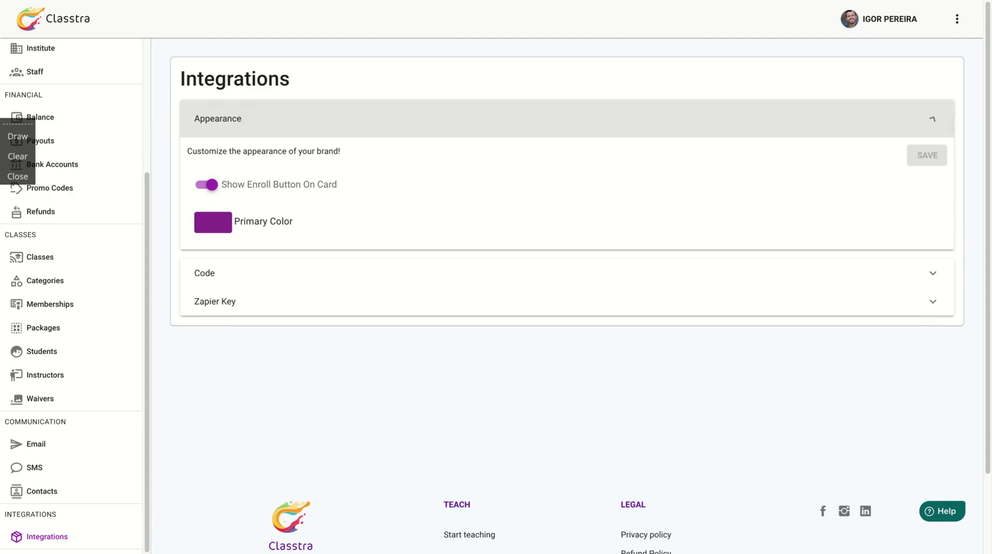
{"action": "left_click", "coordinate": [232, 121]}
{"action": "left_click", "coordinate": [231, 153]}
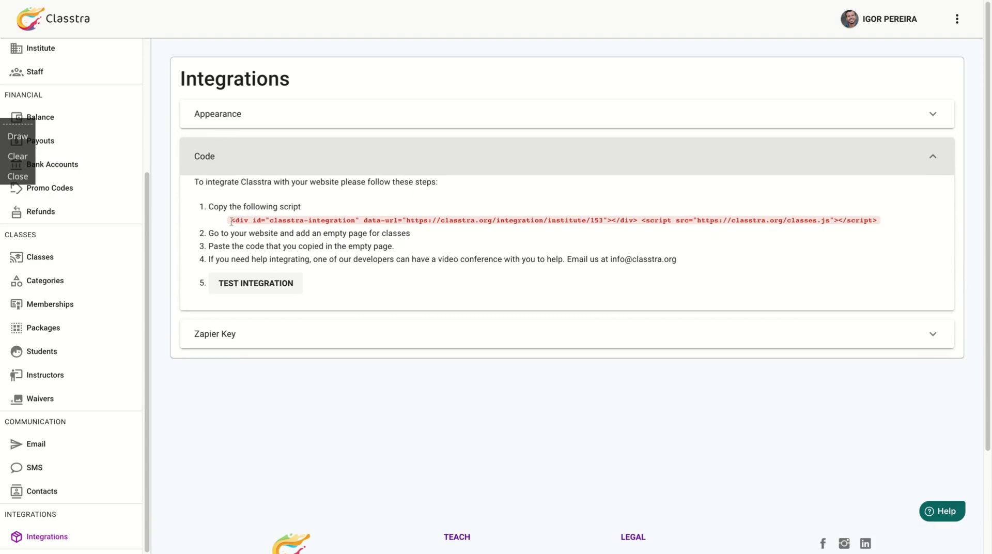
{"action": "left_click_drag", "start_coordinate": [232, 221], "coordinate": [878, 221]}
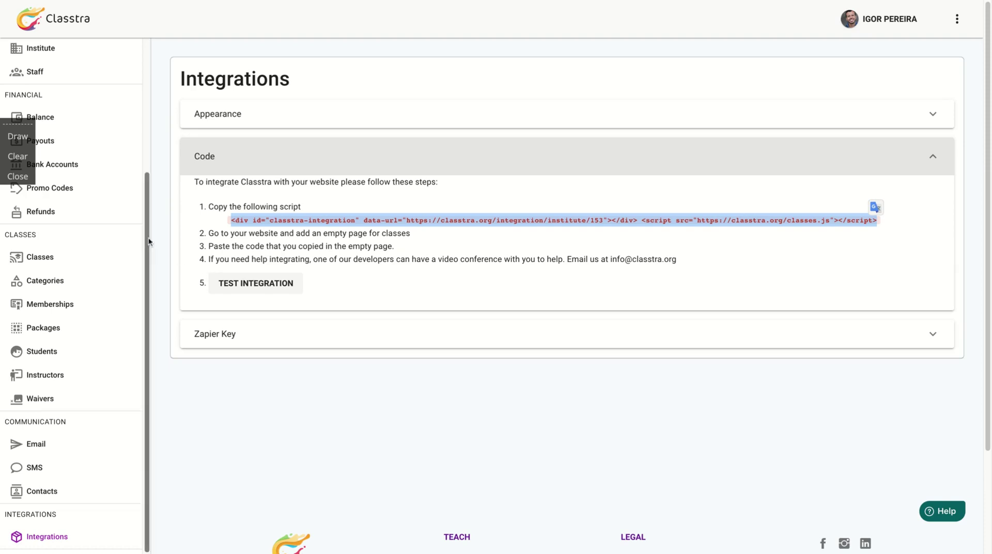
{"action": "scroll", "coordinate": [146, 243], "scroll_direction": "up", "scroll_amount": 1}
{"action": "scroll", "coordinate": [147, 242], "scroll_direction": "up", "scroll_amount": 3}
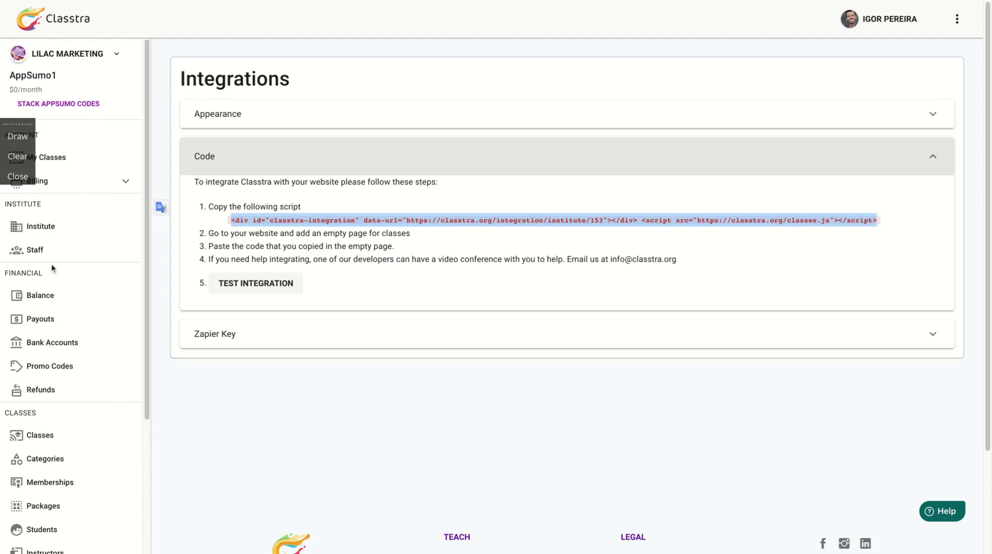
- Step through the Balance, Payouts, Bank Accounts, Promo Codes and Refunds pages
{"action": "left_click", "coordinate": [44, 301]}
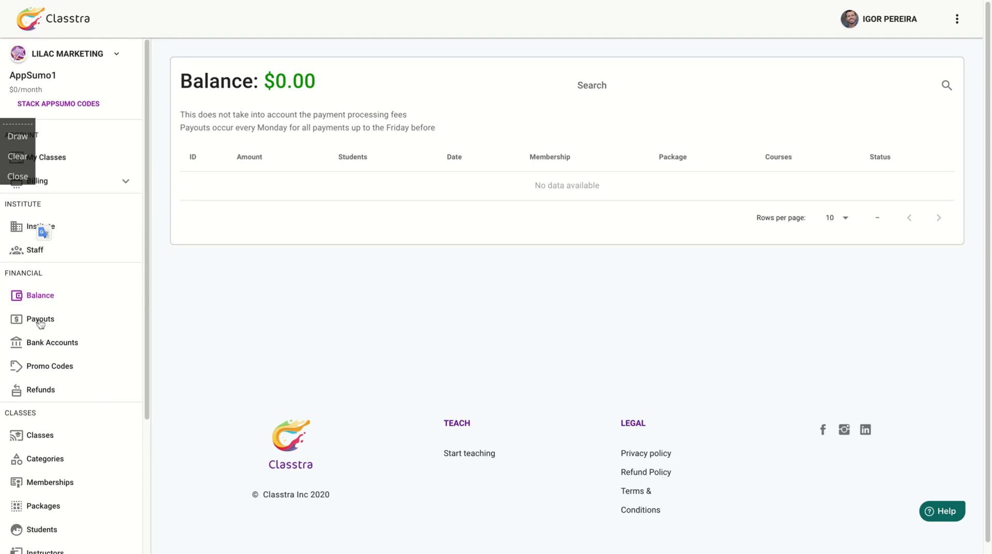
{"action": "left_click", "coordinate": [40, 322]}
{"action": "left_click", "coordinate": [41, 341]}
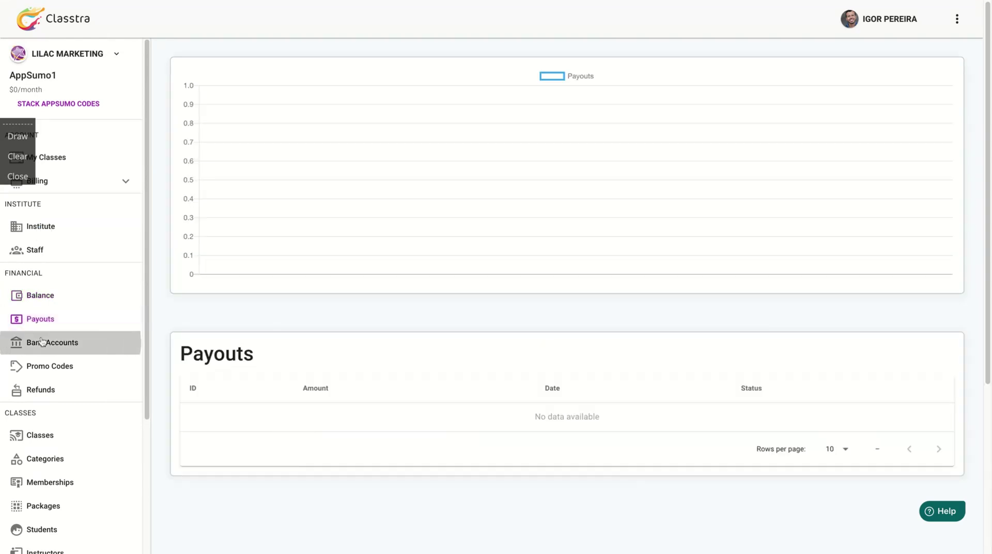
{"action": "left_click", "coordinate": [51, 366]}
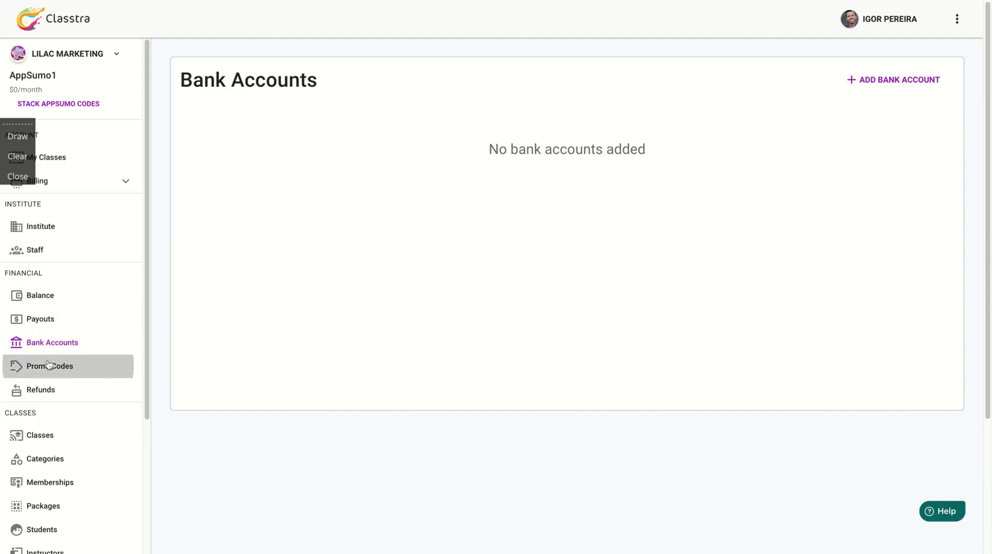
{"action": "left_click", "coordinate": [37, 393]}
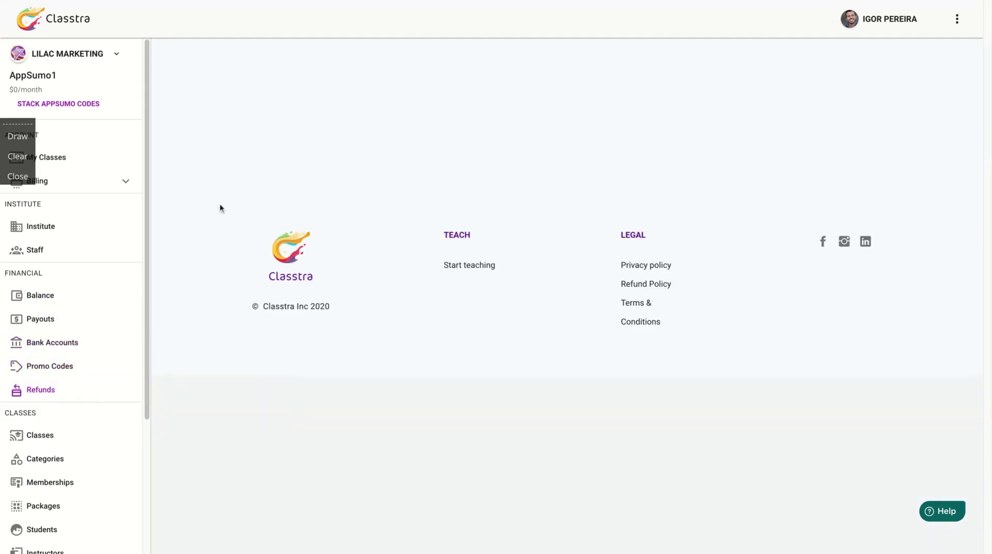
{"action": "scroll", "coordinate": [144, 287], "scroll_direction": "down", "scroll_amount": 3}
{"action": "scroll", "coordinate": [144, 288], "scroll_direction": "up", "scroll_amount": 3}
- Review the staff members and their roles on the Staff page
{"action": "left_click", "coordinate": [22, 250]}
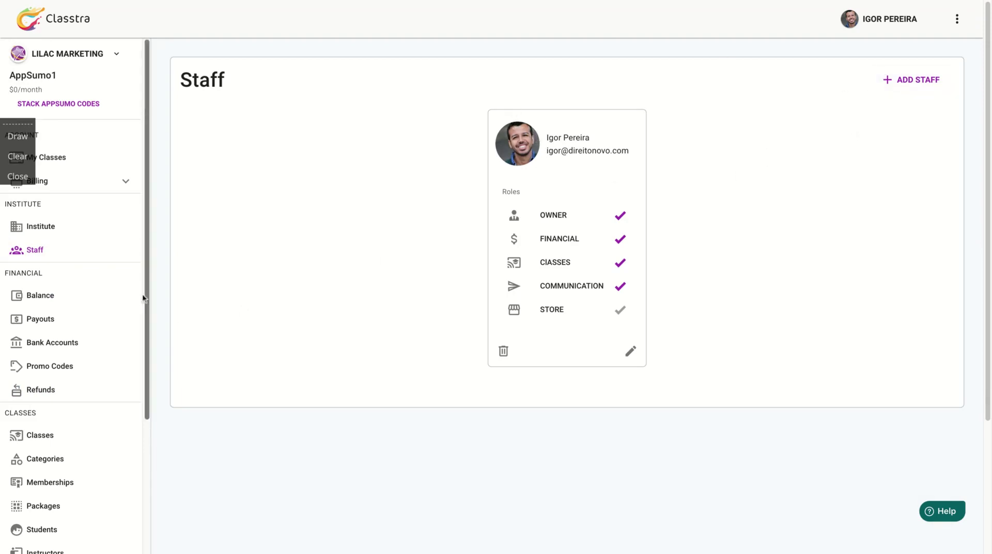
{"action": "scroll", "coordinate": [52, 402], "scroll_direction": "down", "scroll_amount": 1}
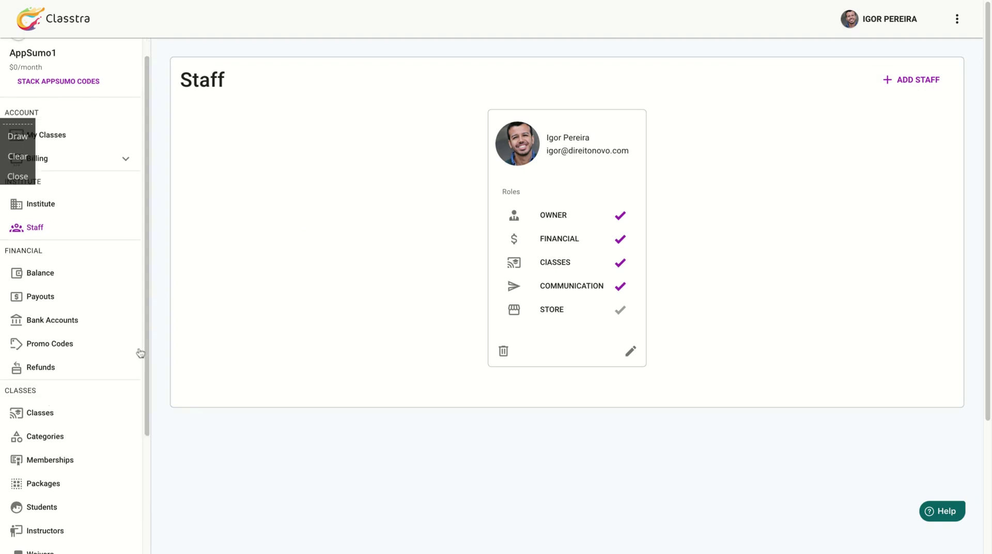
{"action": "left_click_drag", "start_coordinate": [146, 343], "coordinate": [146, 414]}
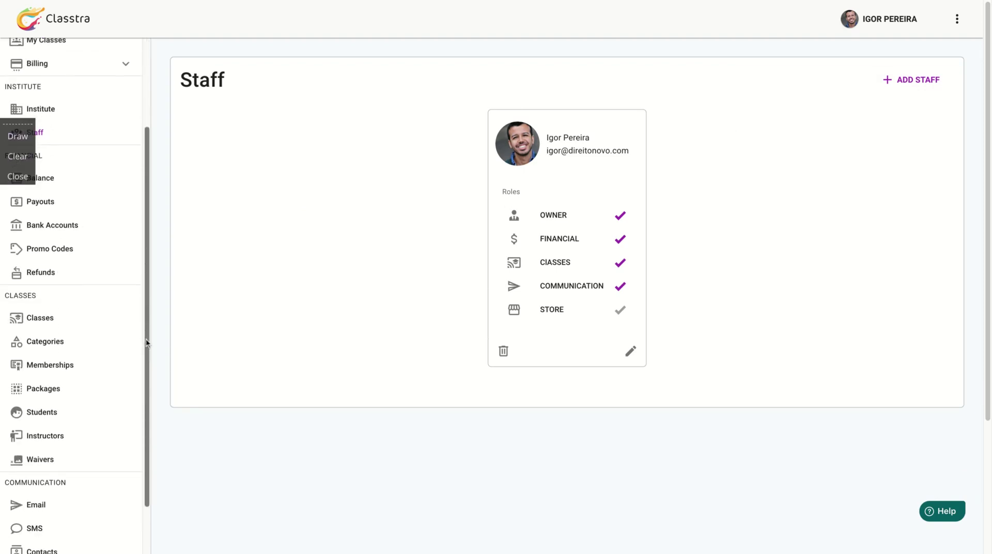
- Open the Instructors page showing the single instructor of the profitable-business class
{"action": "left_click", "coordinate": [47, 438]}
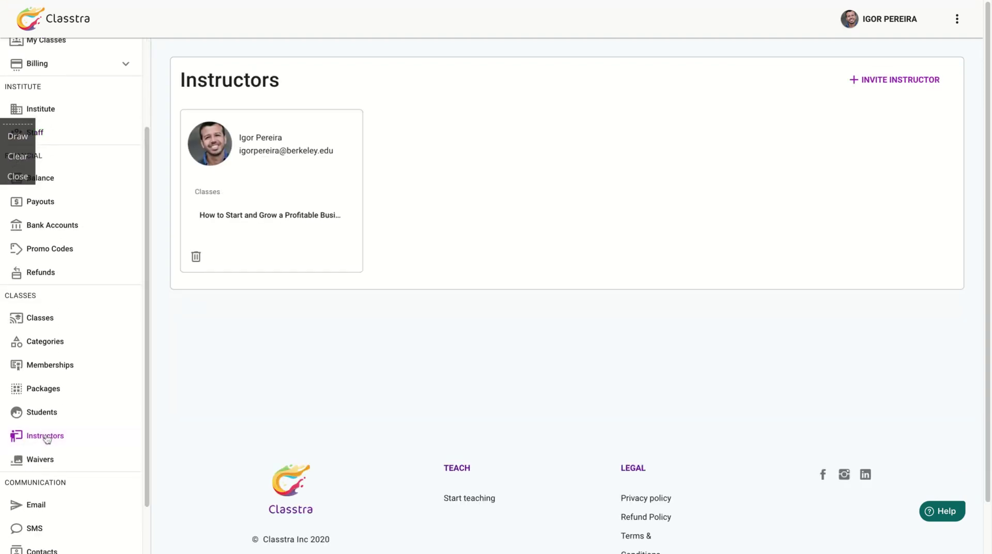
{"action": "scroll", "coordinate": [150, 195], "scroll_direction": "up", "scroll_amount": 1}
{"action": "scroll", "coordinate": [150, 195], "scroll_direction": "up", "scroll_amount": 3}
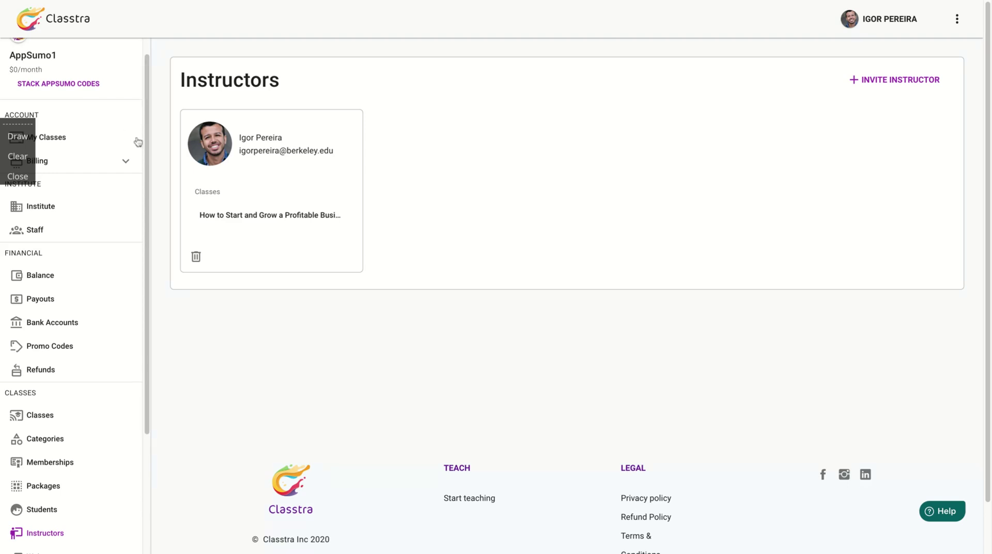
{"action": "scroll", "coordinate": [144, 203], "scroll_direction": "down", "scroll_amount": 2}
{"action": "scroll", "coordinate": [145, 204], "scroll_direction": "down", "scroll_amount": 5}
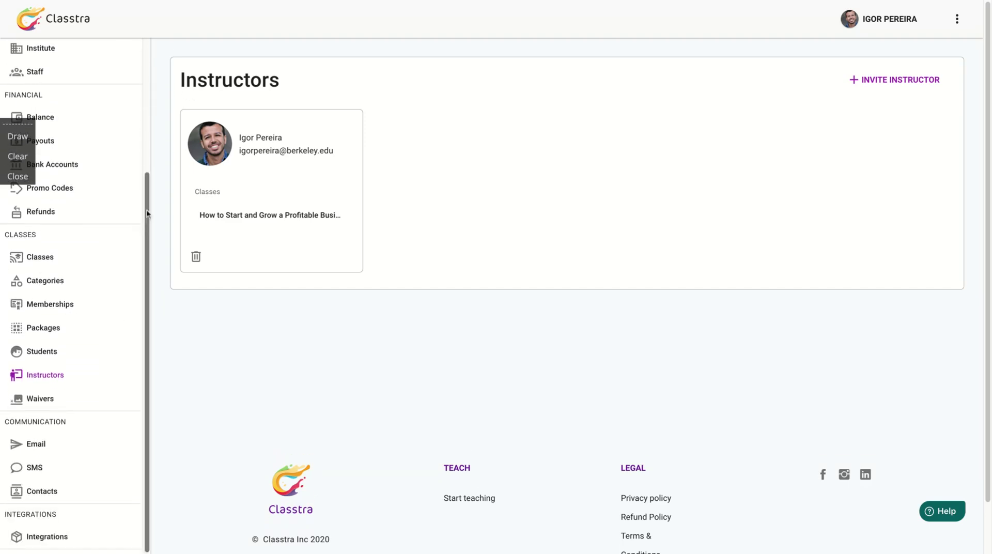
- Open the AppSumo profitable-business class for editing via its MANAGE menu on the Classes dashboard
{"action": "left_click", "coordinate": [18, 261]}
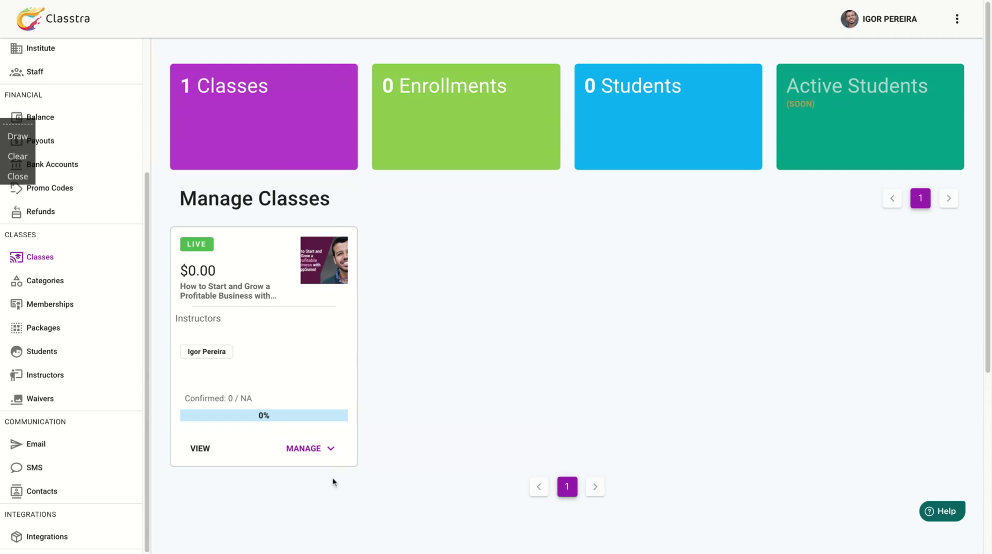
{"action": "left_click", "coordinate": [312, 449]}
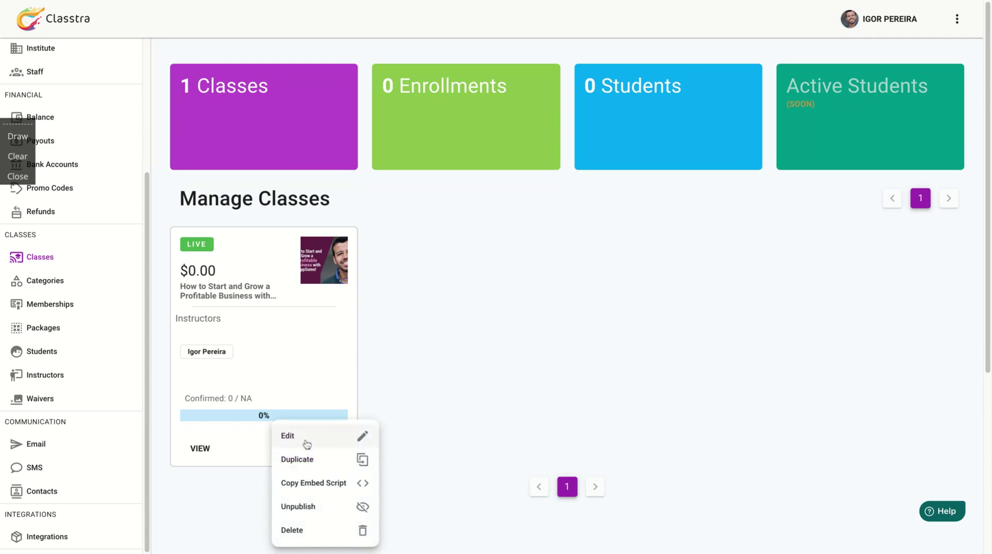
{"action": "left_click", "coordinate": [307, 444]}
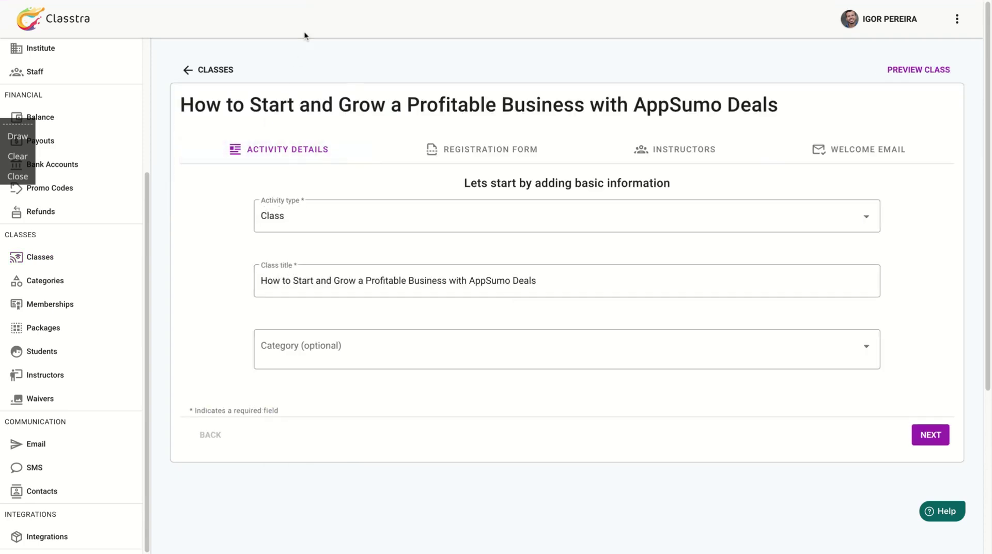
- Keep the activity type as Class and set the class category to Marketing
{"action": "left_click", "coordinate": [324, 218]}
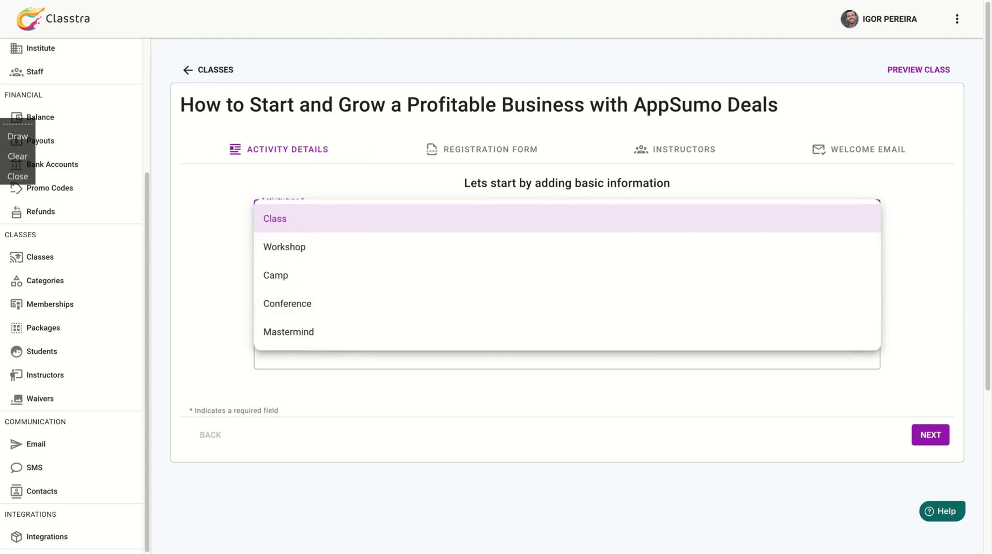
{"action": "key", "text": "Return"}
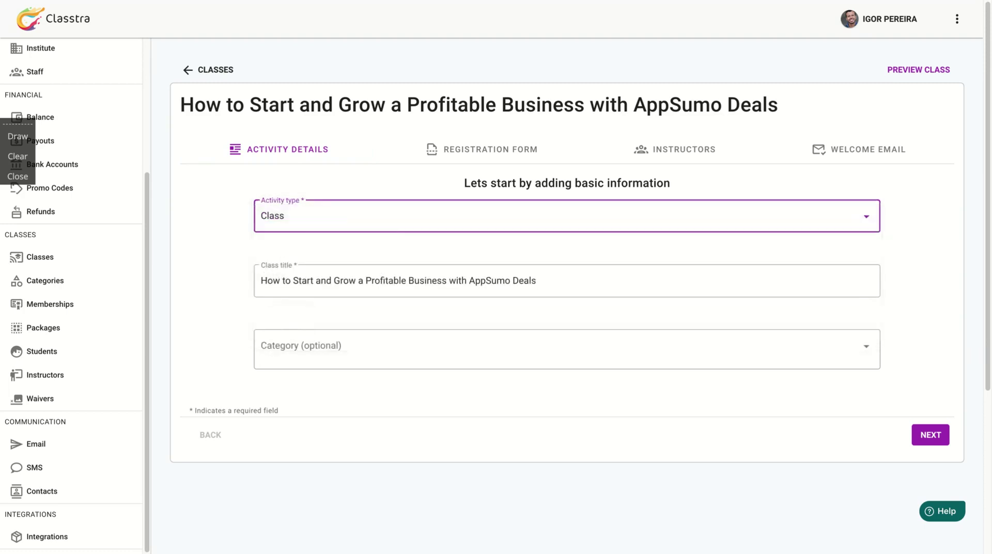
{"action": "key", "text": "Tab"}
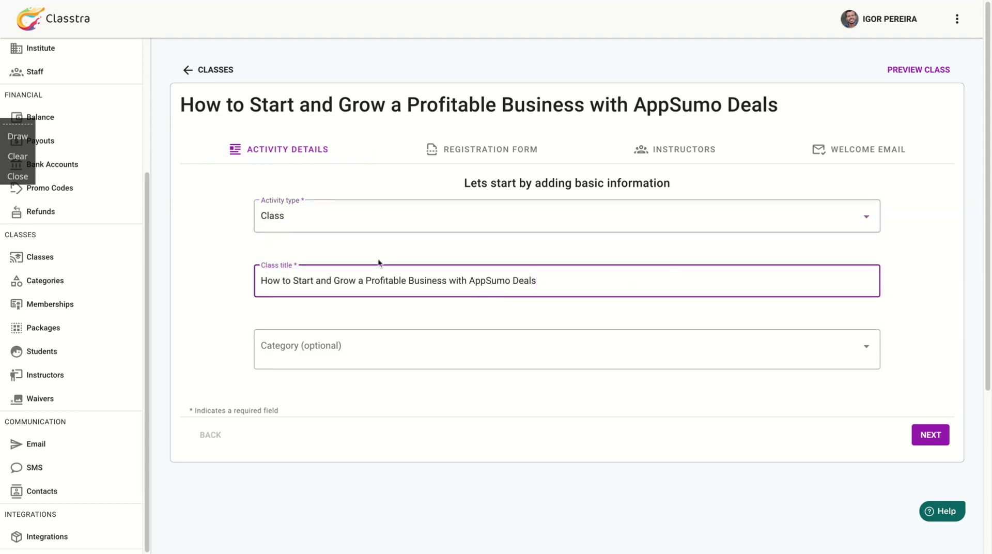
{"action": "left_click", "coordinate": [403, 362]}
{"action": "left_click", "coordinate": [271, 348]}
{"action": "left_click", "coordinate": [218, 282]}
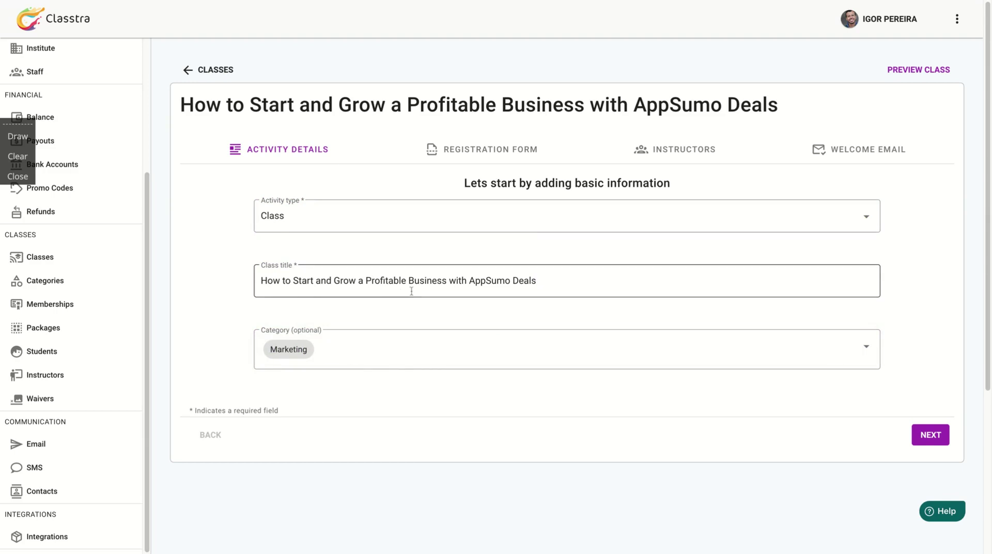
- On the delivery step, keep the class online-only with unlimited seats
{"action": "left_click", "coordinate": [944, 440]}
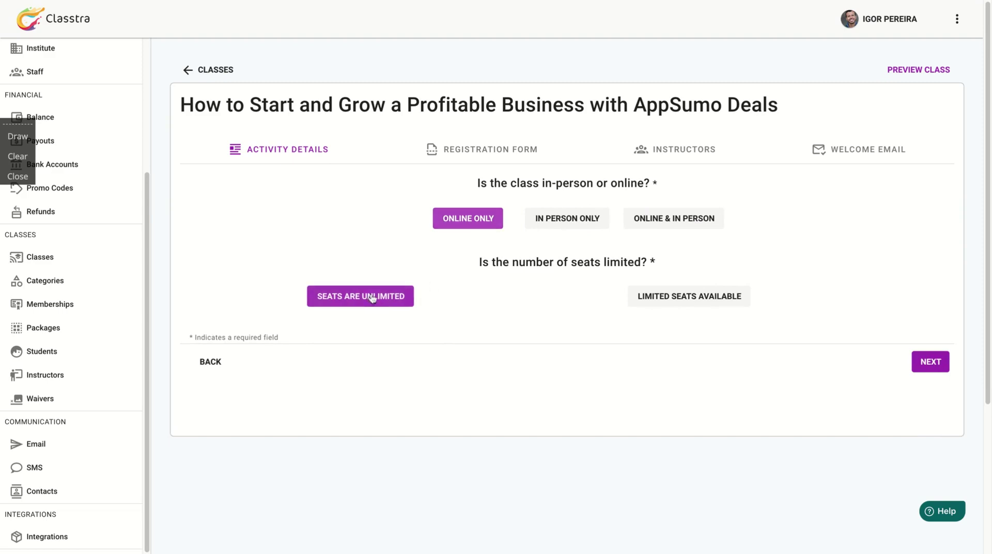
{"action": "left_click", "coordinate": [669, 304]}
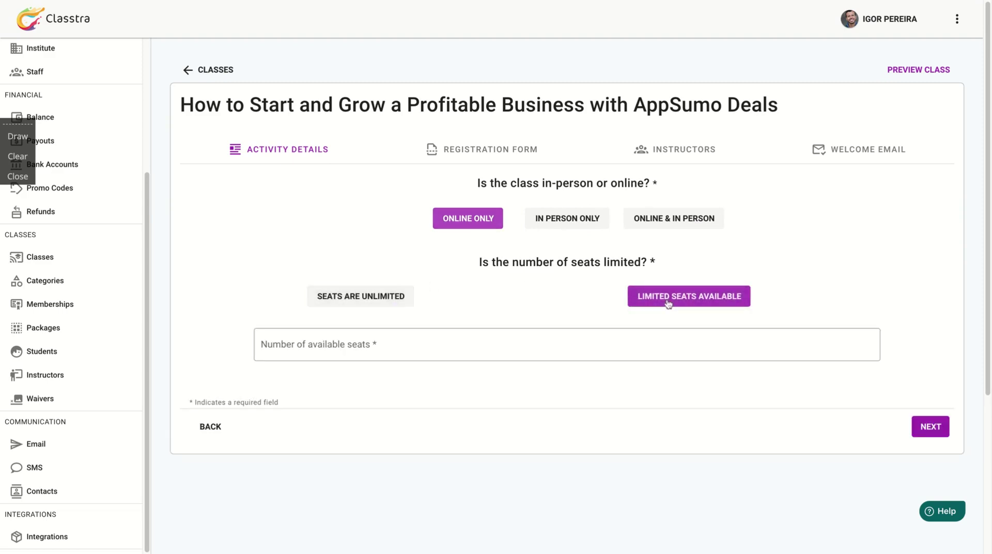
{"action": "left_click", "coordinate": [377, 304]}
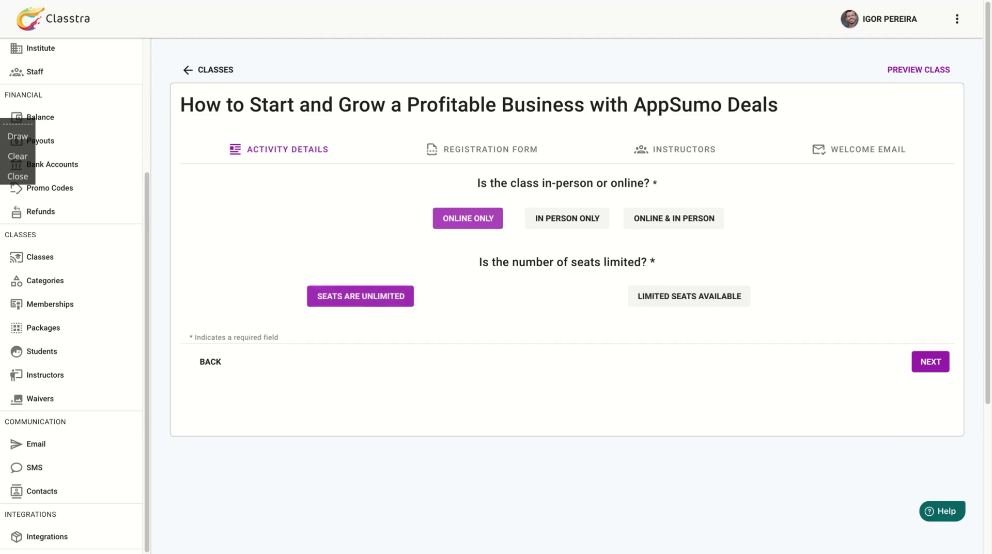
{"action": "left_click", "coordinate": [933, 363]}
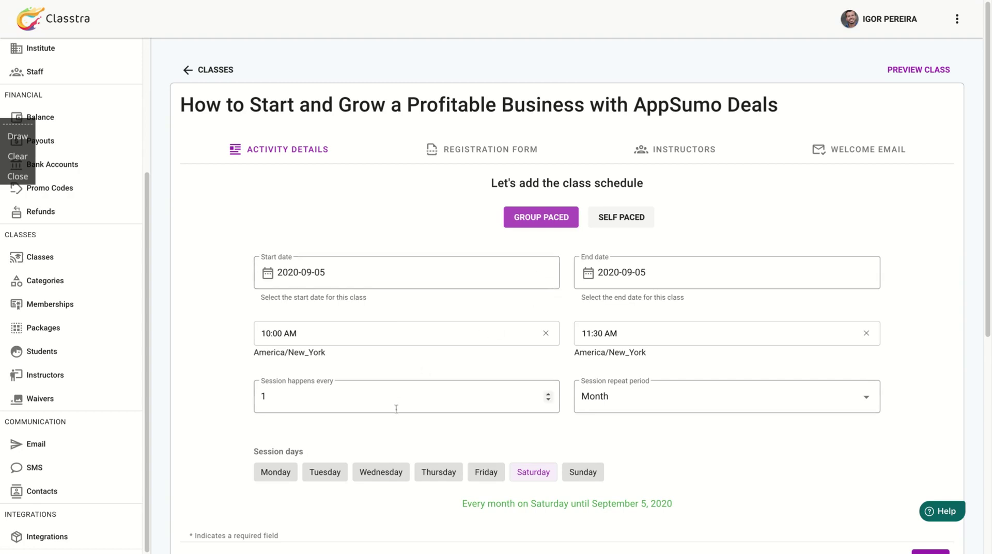
{"action": "left_click", "coordinate": [706, 402]}
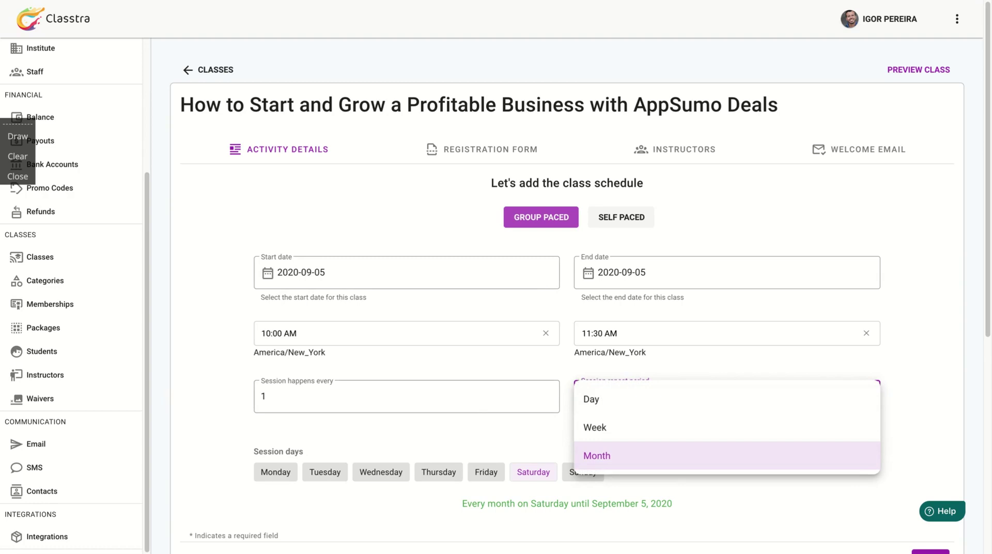
{"action": "key", "text": "Escape"}
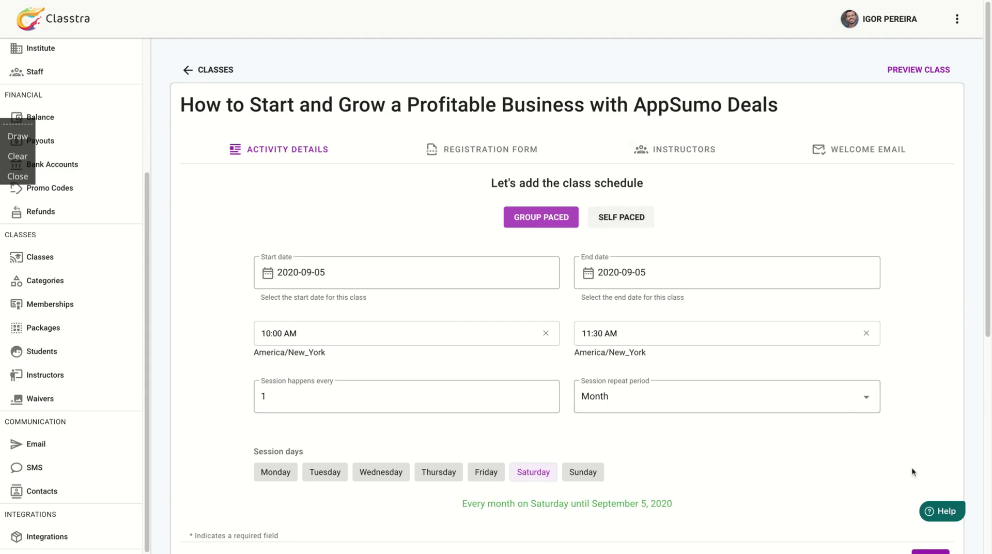
{"action": "scroll", "coordinate": [877, 482], "scroll_direction": "down", "scroll_amount": 1}
- Advance to the summary step and review the class heading and bulleted description
{"action": "left_click", "coordinate": [928, 455]}
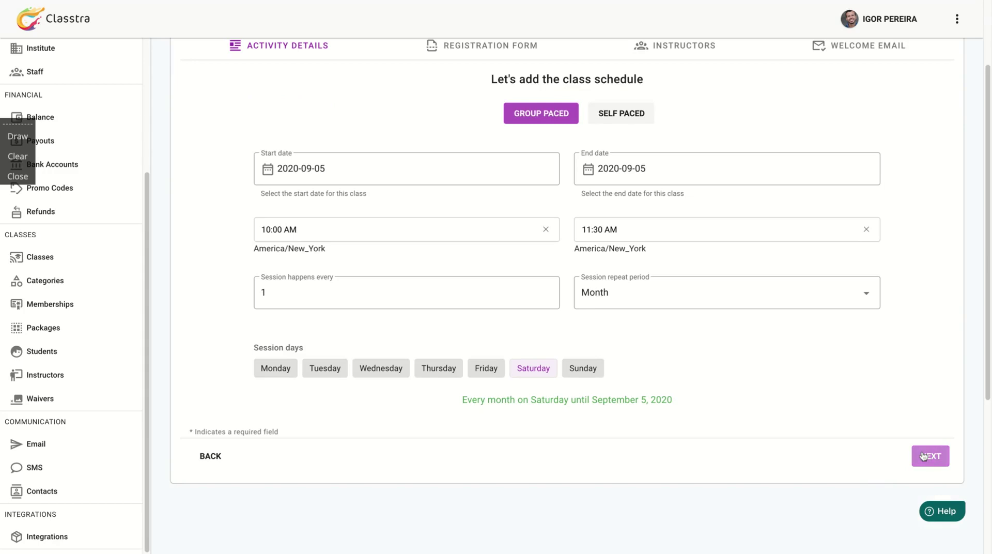
{"action": "scroll", "coordinate": [633, 372], "scroll_direction": "up", "scroll_amount": 2}
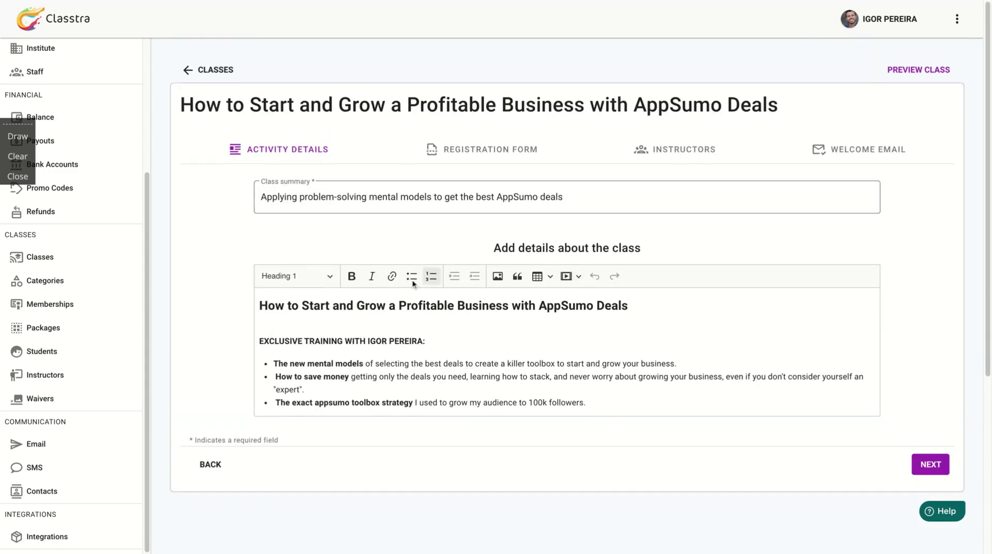
{"action": "scroll", "coordinate": [307, 369], "scroll_direction": "down", "scroll_amount": 1}
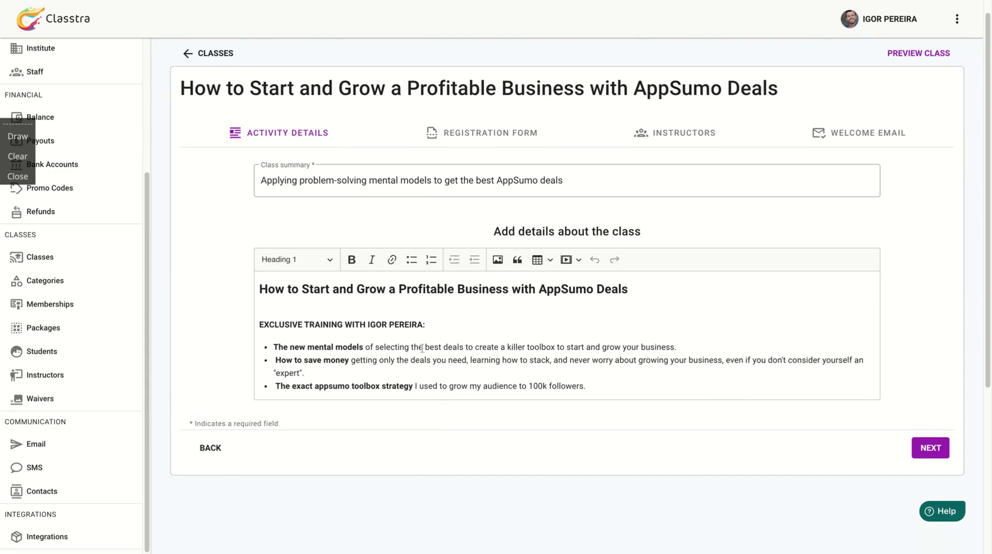
- Open the media-by-URL prompt under the heading, then dismiss it without embedding anything
{"action": "left_click", "coordinate": [595, 381]}
{"action": "key", "text": "Up"}
{"action": "key", "text": "Up"}
{"action": "key", "text": "Up"}
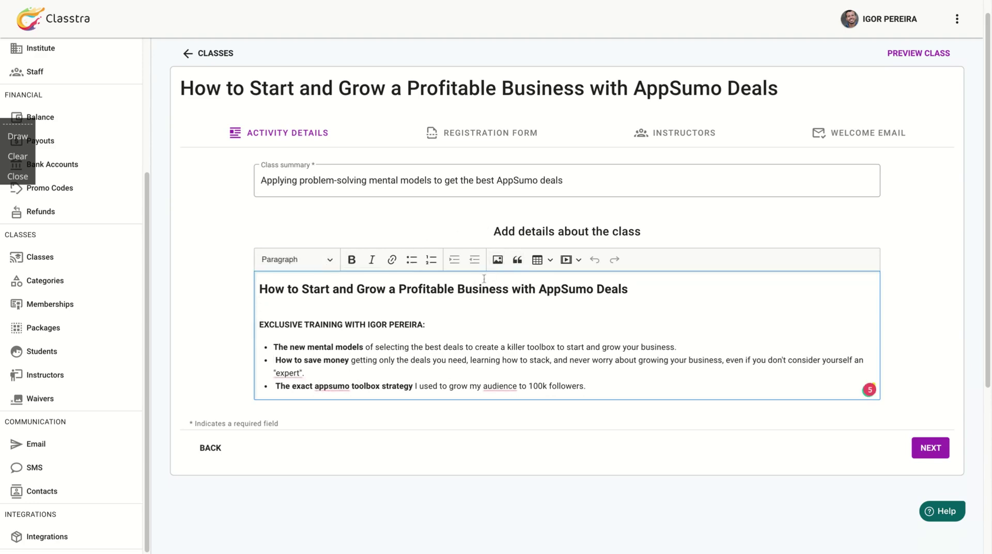
{"action": "left_click", "coordinate": [579, 264]}
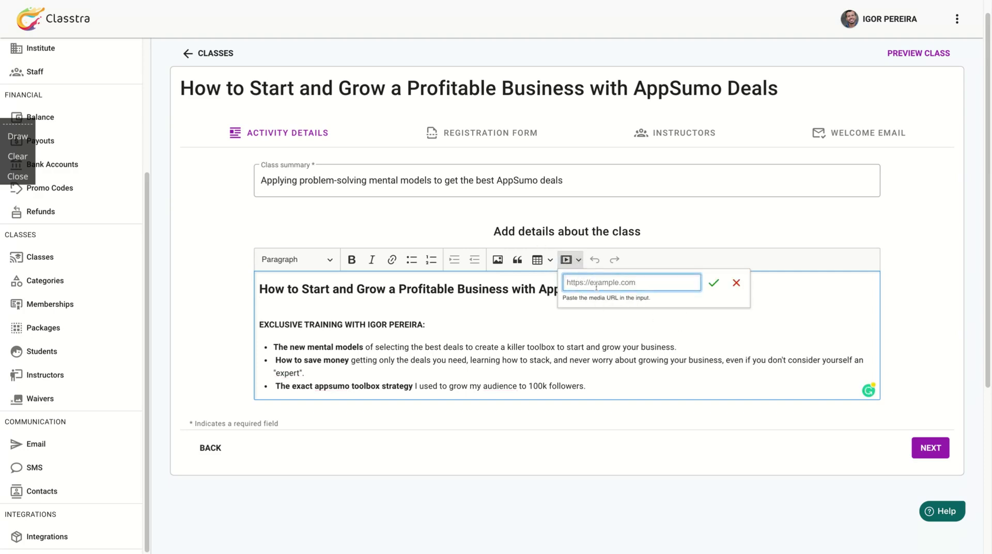
{"action": "left_click", "coordinate": [509, 337]}
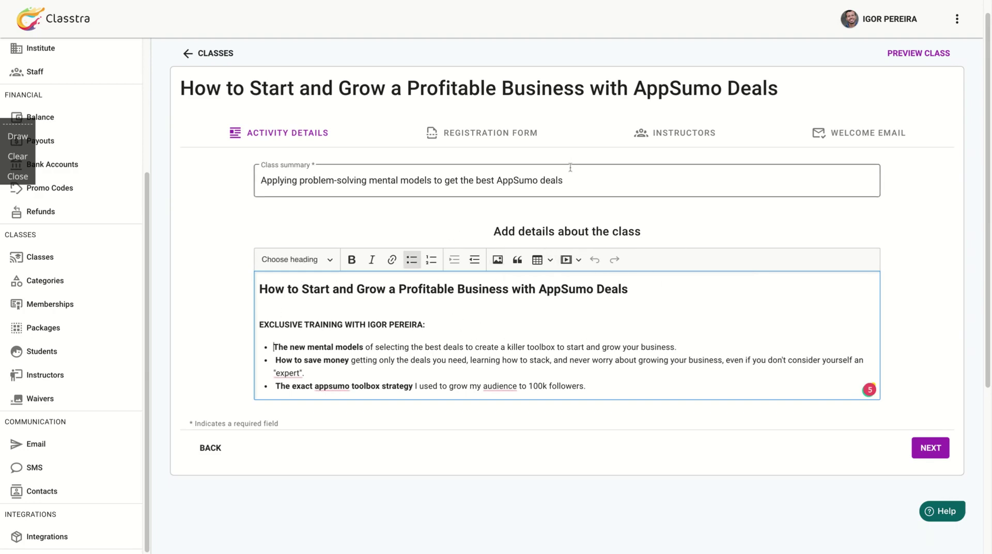
{"action": "left_click", "coordinate": [941, 452]}
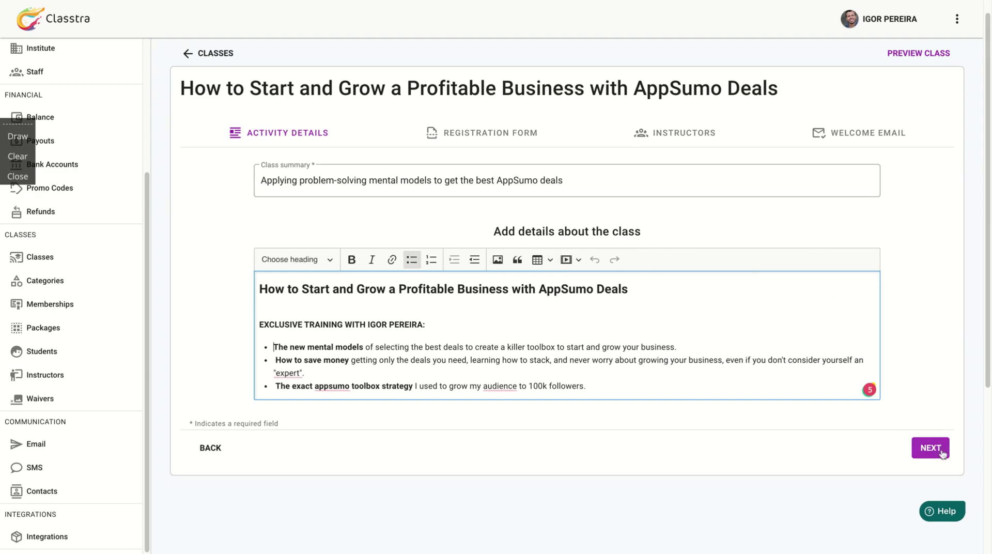
- Pass the cover image and $10.00 pricing steps and save the class with UPDATE
{"action": "left_click", "coordinate": [942, 453]}
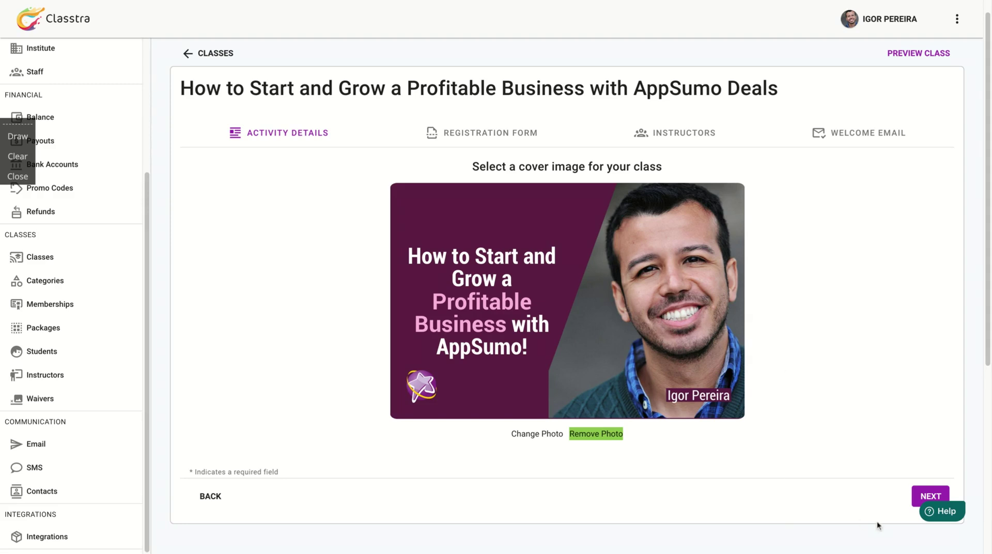
{"action": "left_click", "coordinate": [932, 497]}
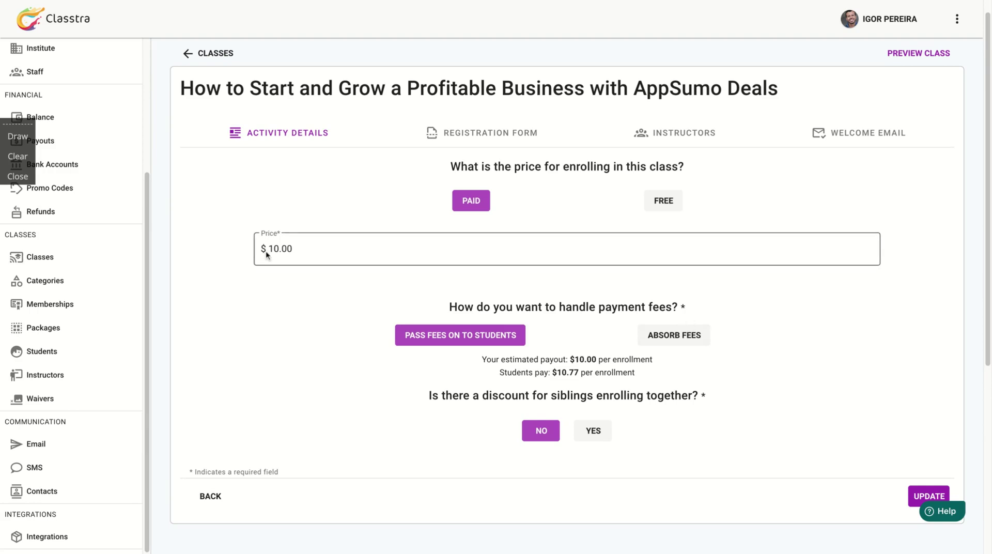
{"action": "left_click", "coordinate": [918, 498]}
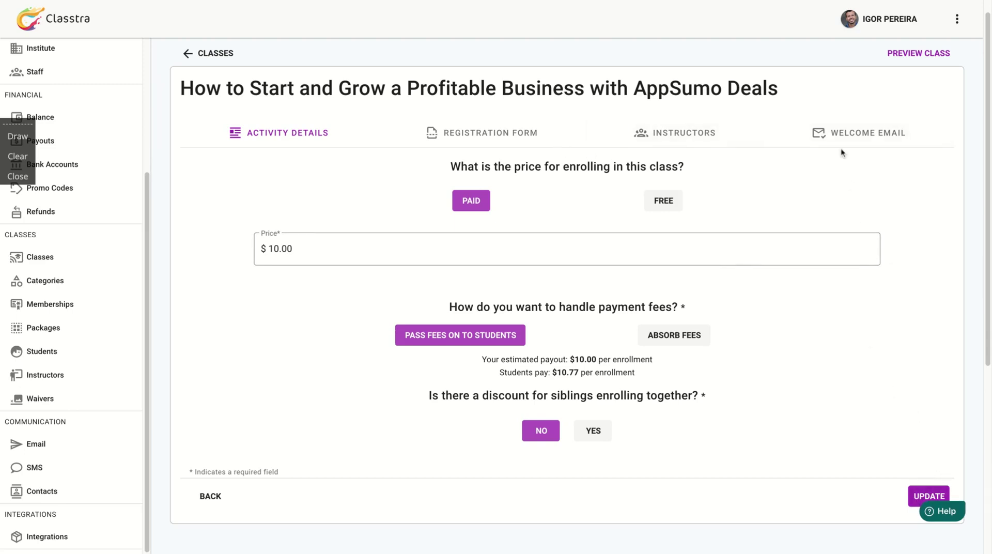
- Review the registration form, instructors and welcome email settings, placing the cursor in the empty message body
{"action": "left_click", "coordinate": [526, 135]}
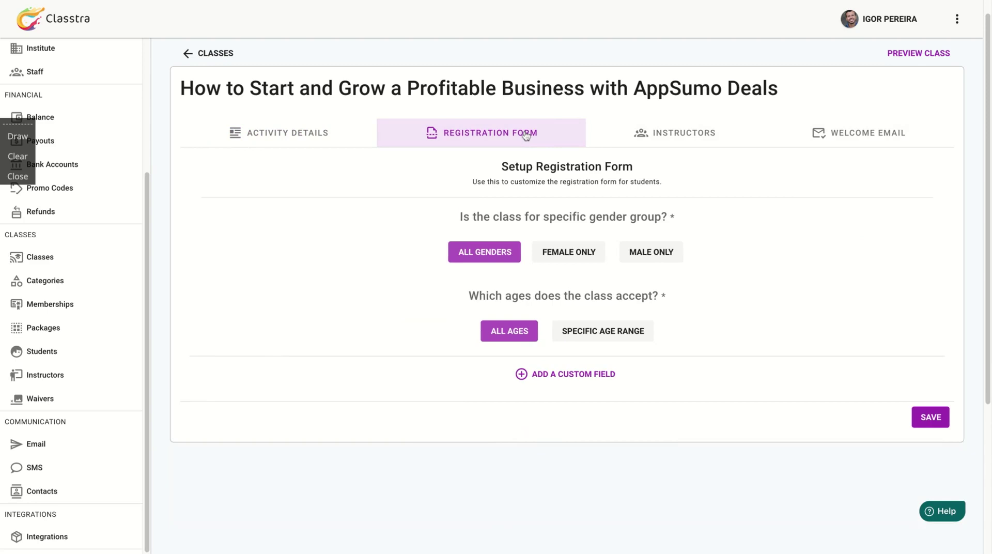
{"action": "left_click", "coordinate": [641, 138]}
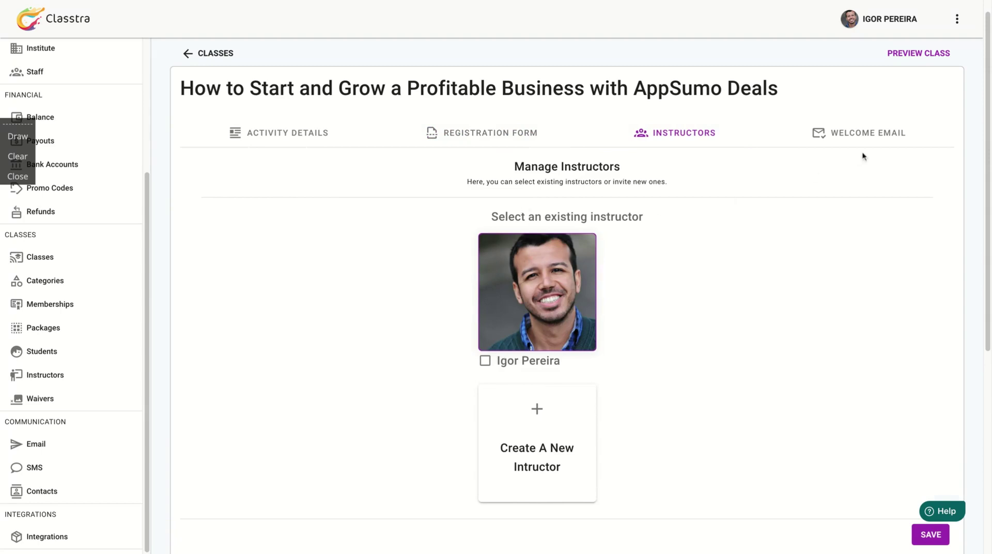
{"action": "left_click", "coordinate": [869, 132]}
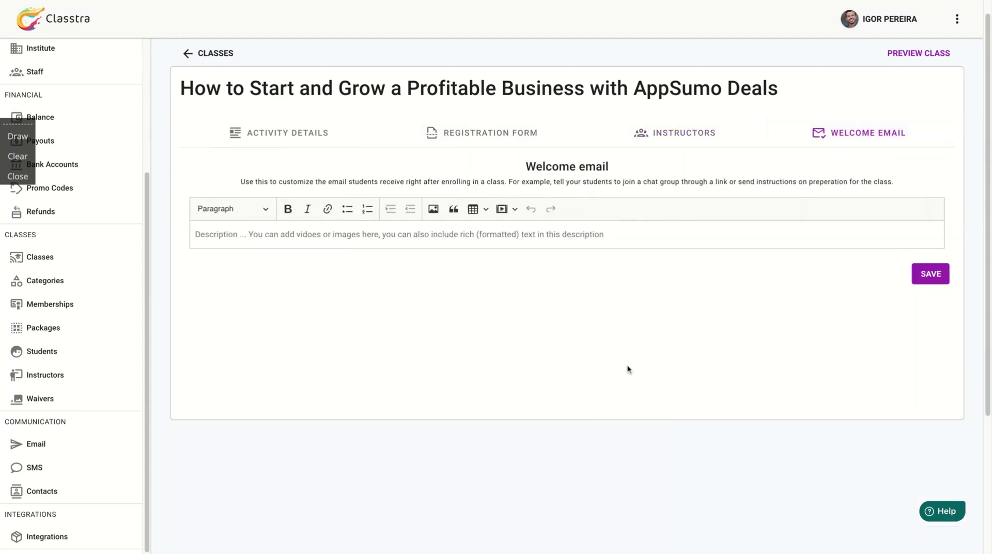
{"action": "left_click", "coordinate": [254, 240]}
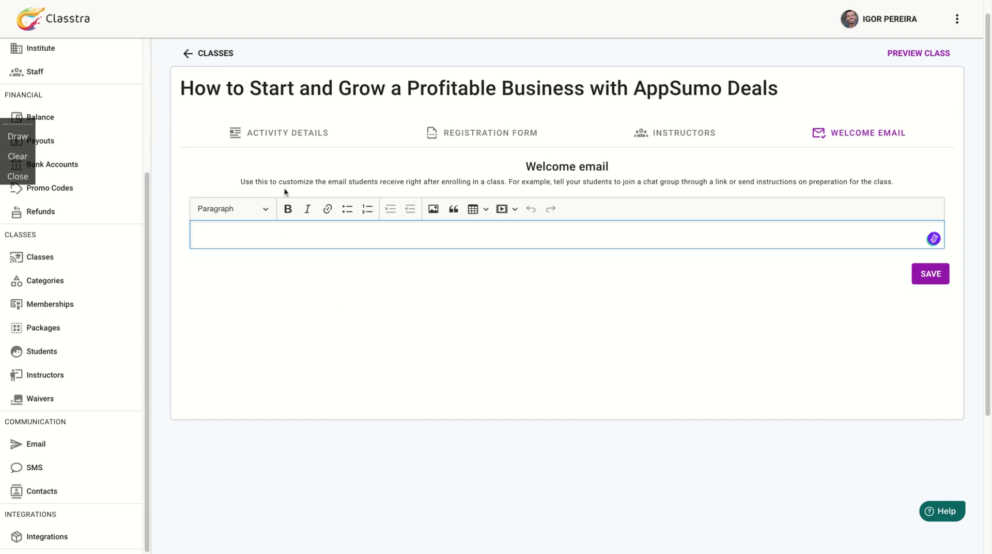
{"action": "left_click", "coordinate": [50, 264]}
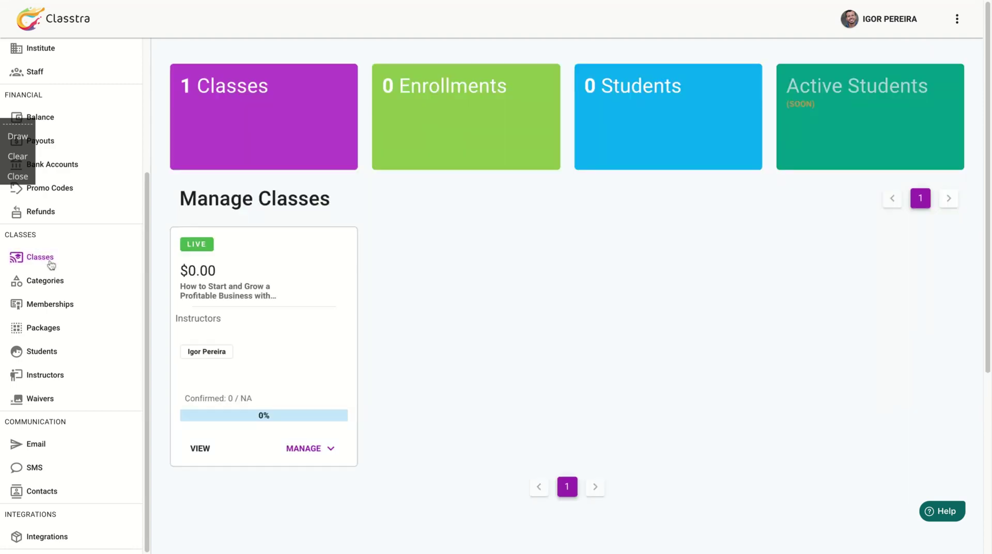
{"action": "left_click", "coordinate": [322, 448]}
{"action": "scroll", "coordinate": [327, 480], "scroll_direction": "down", "scroll_amount": 2}
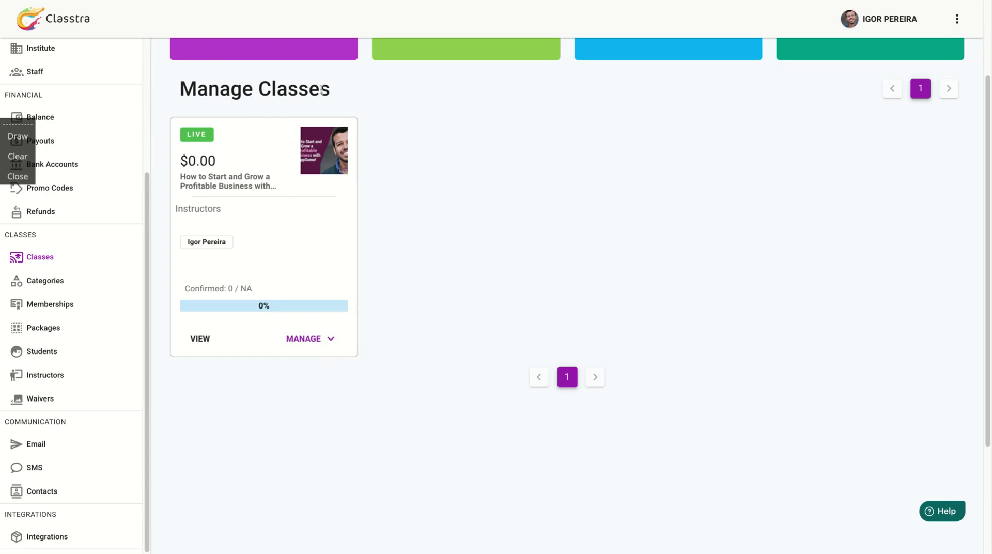
{"action": "scroll", "coordinate": [108, 226], "scroll_direction": "up", "scroll_amount": 3}
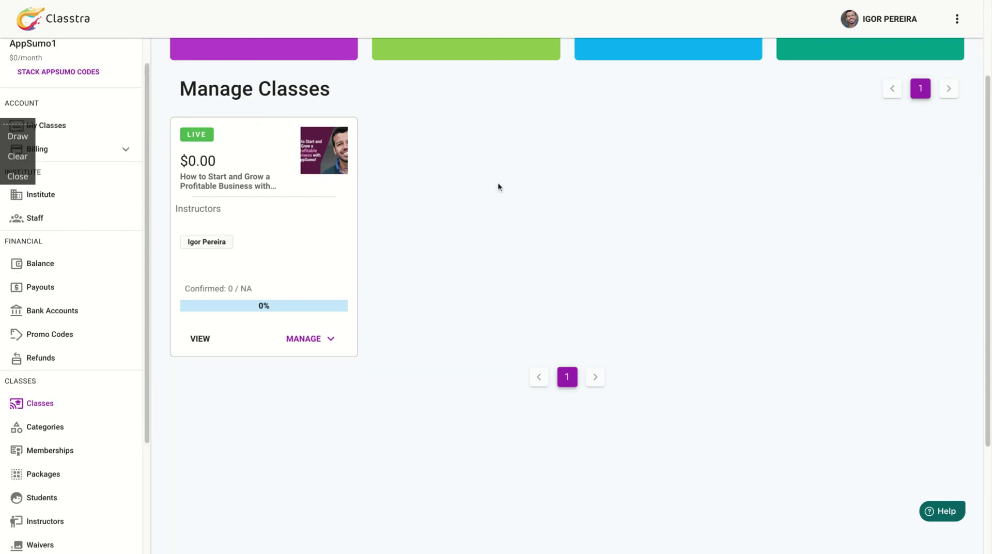
{"action": "scroll", "coordinate": [594, 184], "scroll_direction": "up", "scroll_amount": 2}
- Log out, sign back in, and open the AppSumo business class's detail page
{"action": "left_click", "coordinate": [957, 18]}
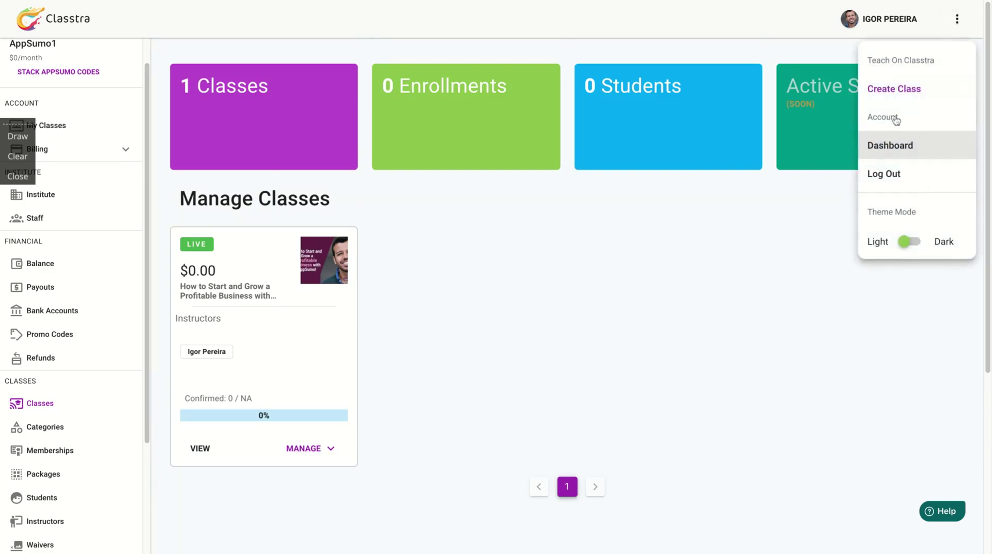
{"action": "left_click", "coordinate": [886, 178]}
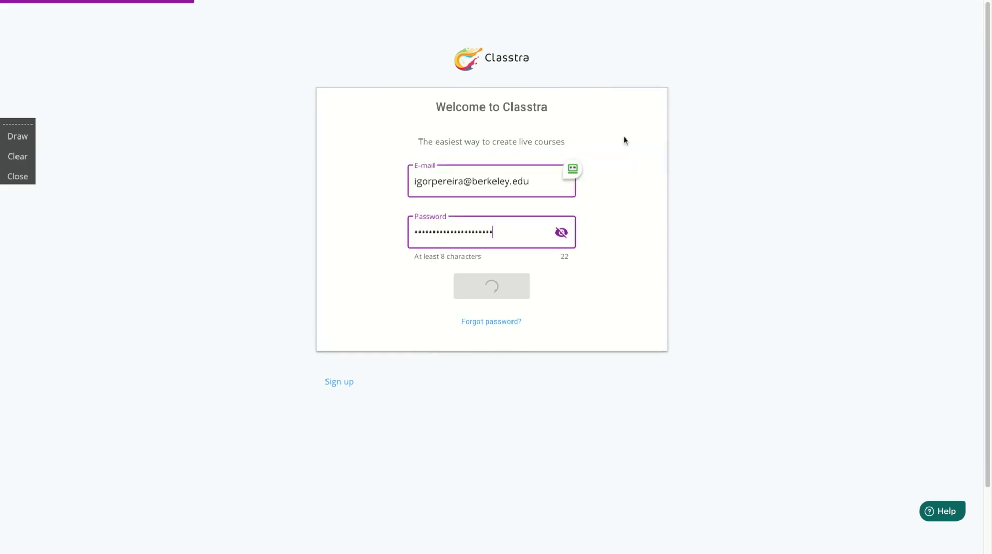
{"action": "left_click", "coordinate": [55, 82]}
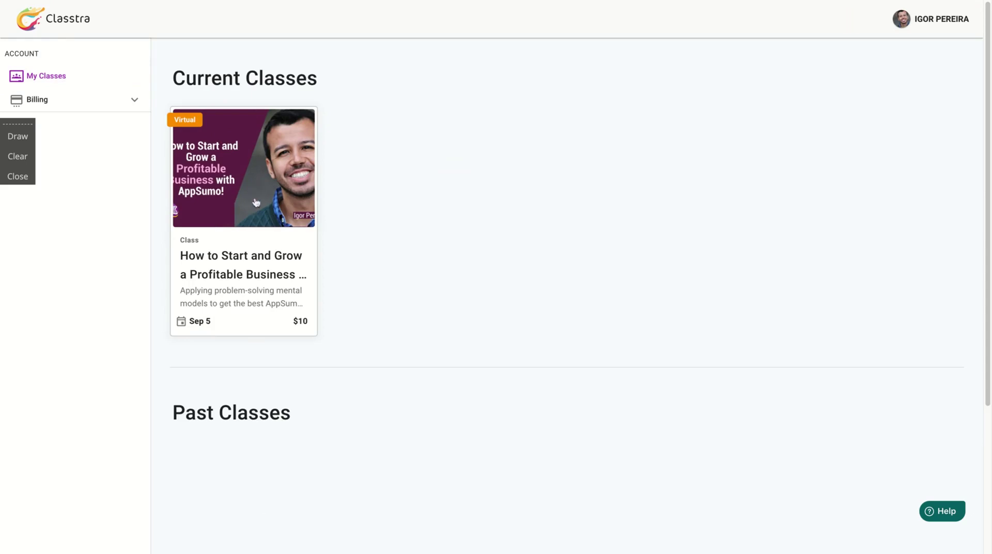
{"action": "left_click", "coordinate": [256, 203]}
- Browse the class's Content and Students tabs, finding no files or students, ending on Overview
{"action": "scroll", "coordinate": [243, 150], "scroll_direction": "down", "scroll_amount": 2}
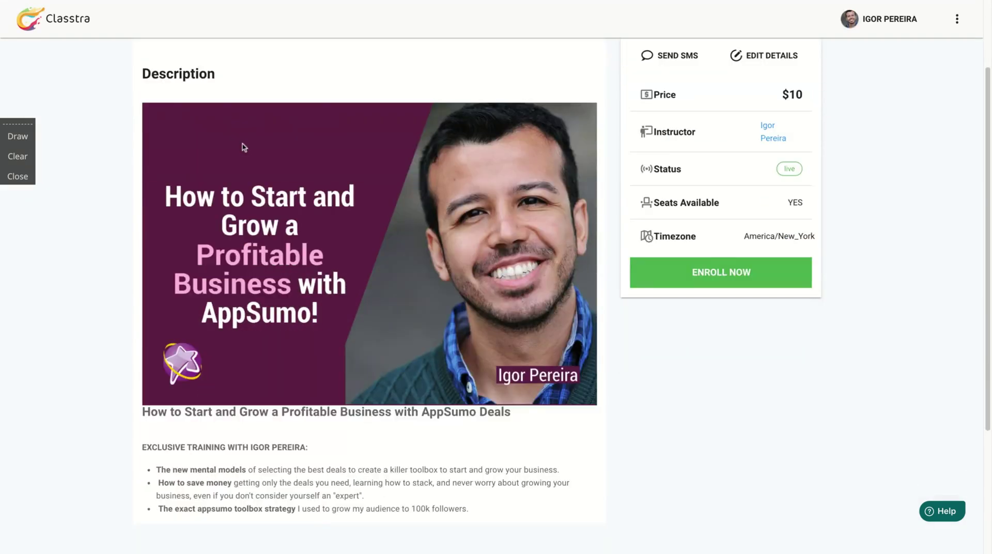
{"action": "scroll", "coordinate": [243, 150], "scroll_direction": "down", "scroll_amount": 3}
{"action": "scroll", "coordinate": [232, 201], "scroll_direction": "up", "scroll_amount": 5}
{"action": "scroll", "coordinate": [227, 204], "scroll_direction": "up", "scroll_amount": 1}
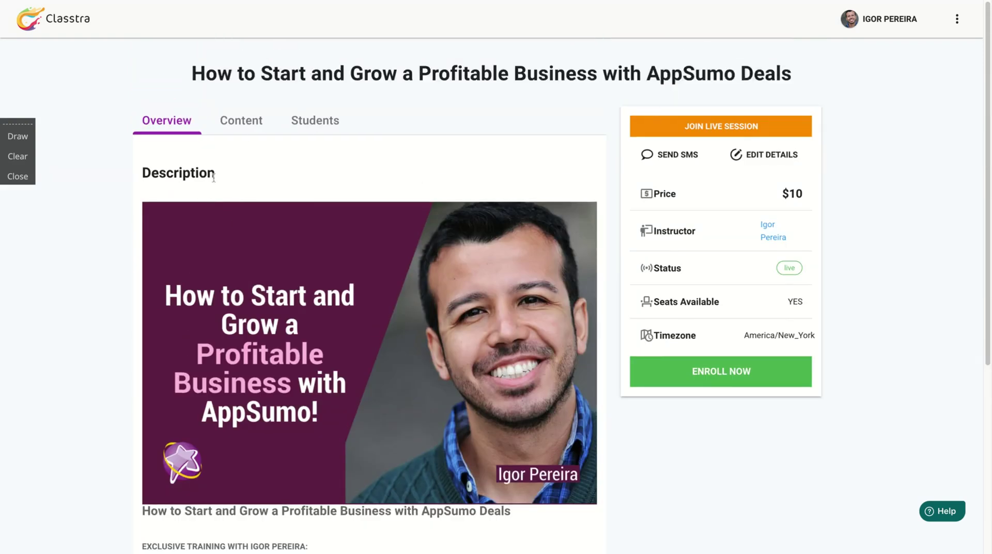
{"action": "left_click", "coordinate": [244, 128]}
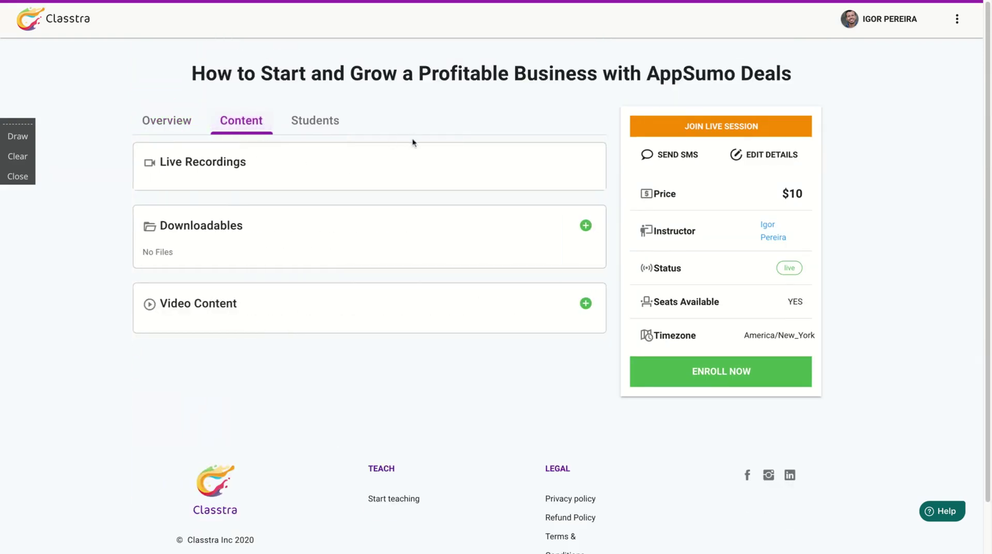
{"action": "left_click", "coordinate": [183, 121]}
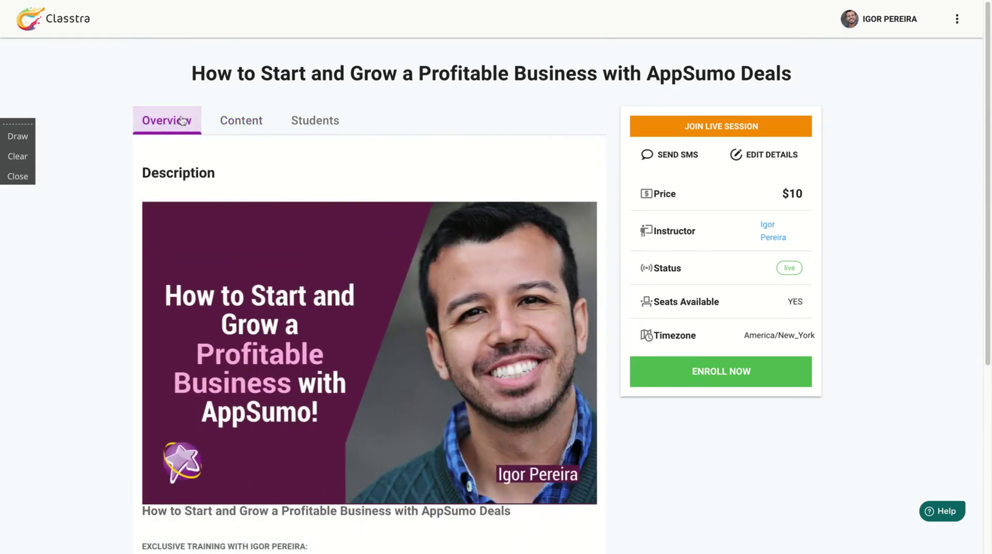
{"action": "left_click", "coordinate": [244, 123]}
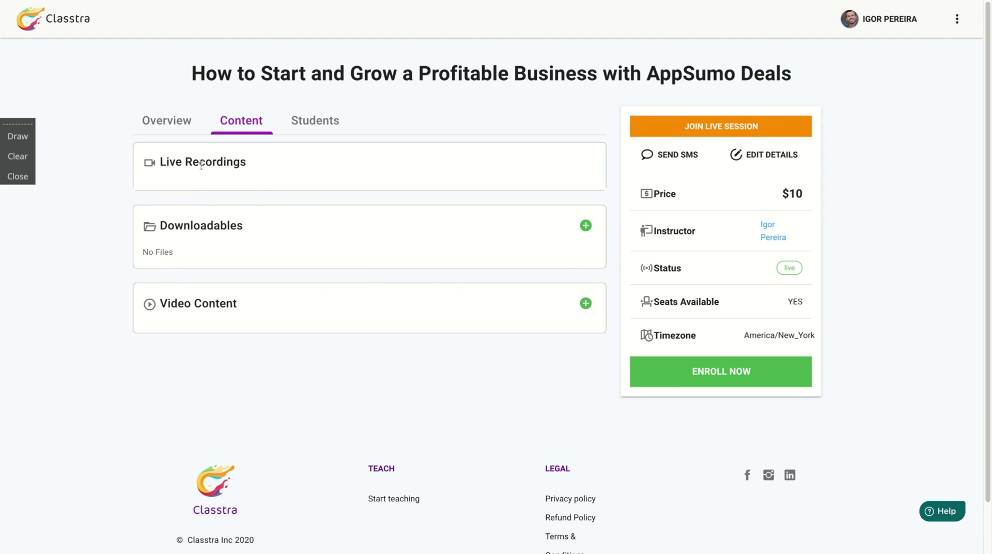
{"action": "left_click", "coordinate": [317, 130]}
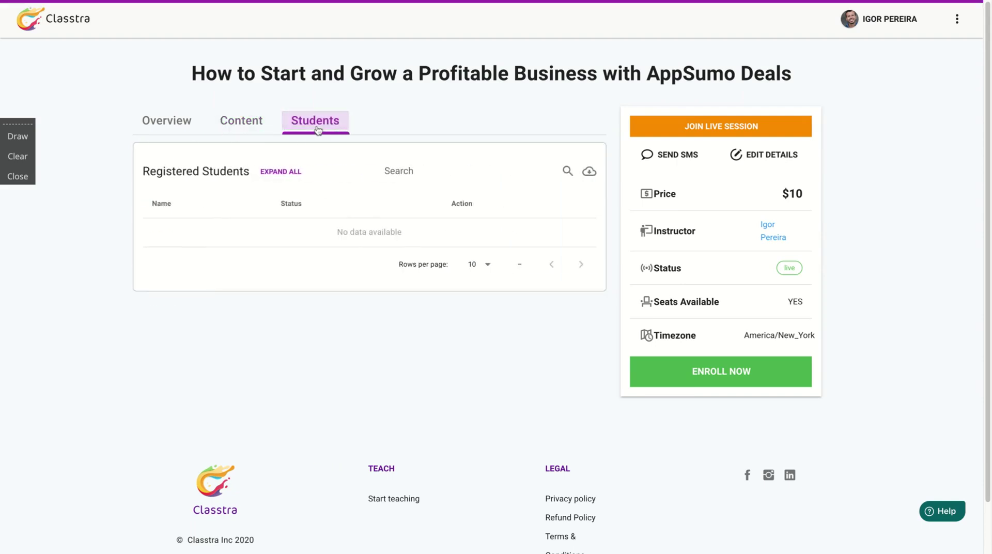
{"action": "left_click", "coordinate": [178, 123]}
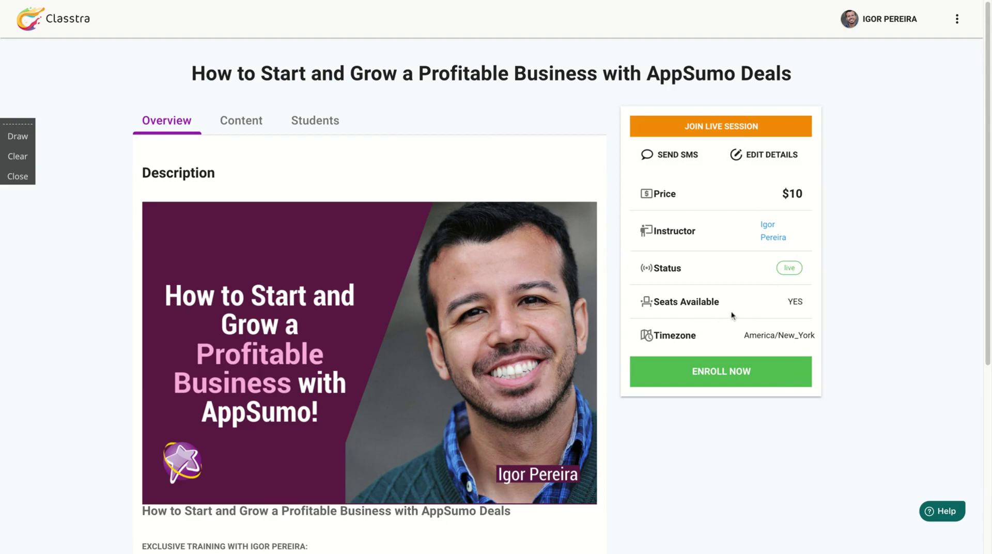
- Preview and close the AppSumo class's enrollment modal, then start its live session with DON'T NOTIFY
{"action": "left_click", "coordinate": [700, 379]}
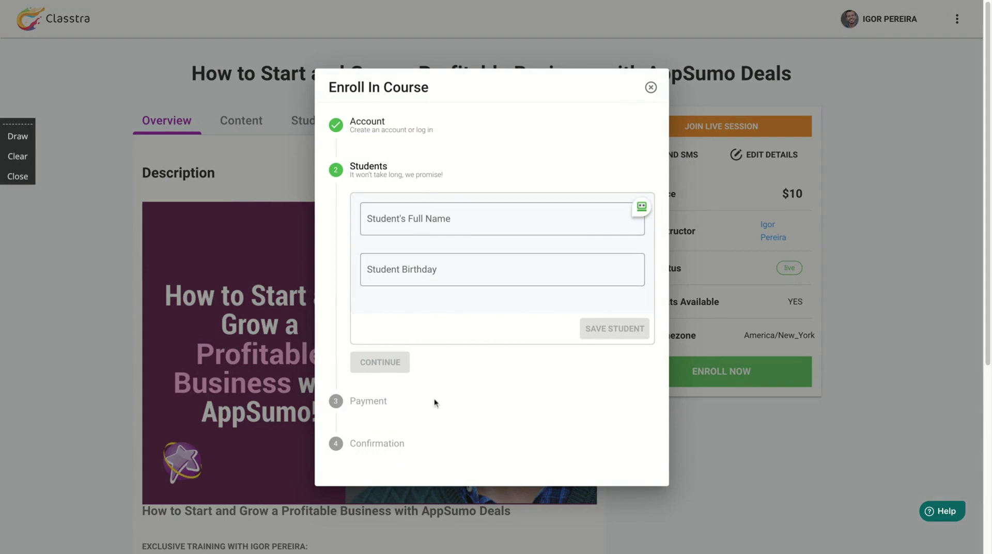
{"action": "left_click", "coordinate": [651, 86]}
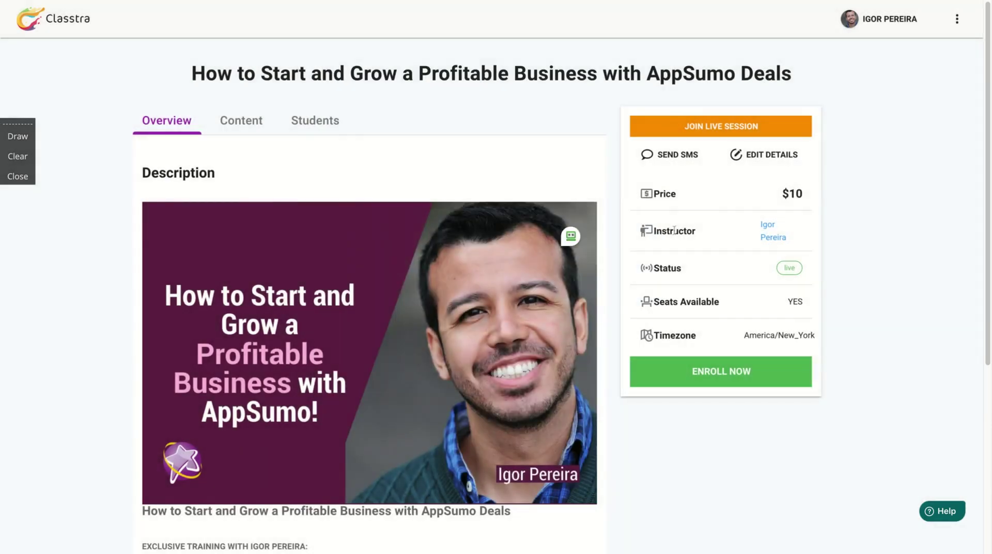
{"action": "left_click", "coordinate": [705, 130]}
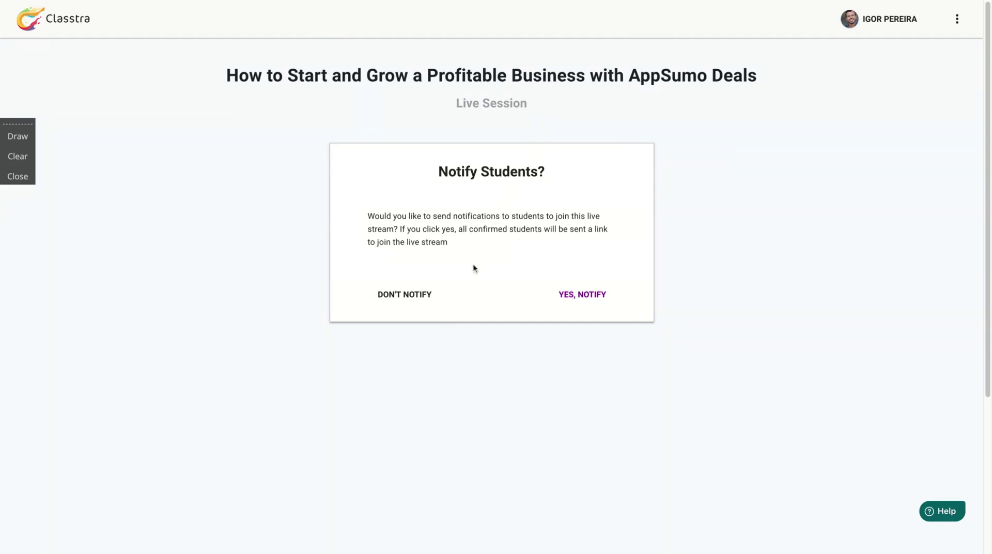
{"action": "left_click", "coordinate": [407, 292]}
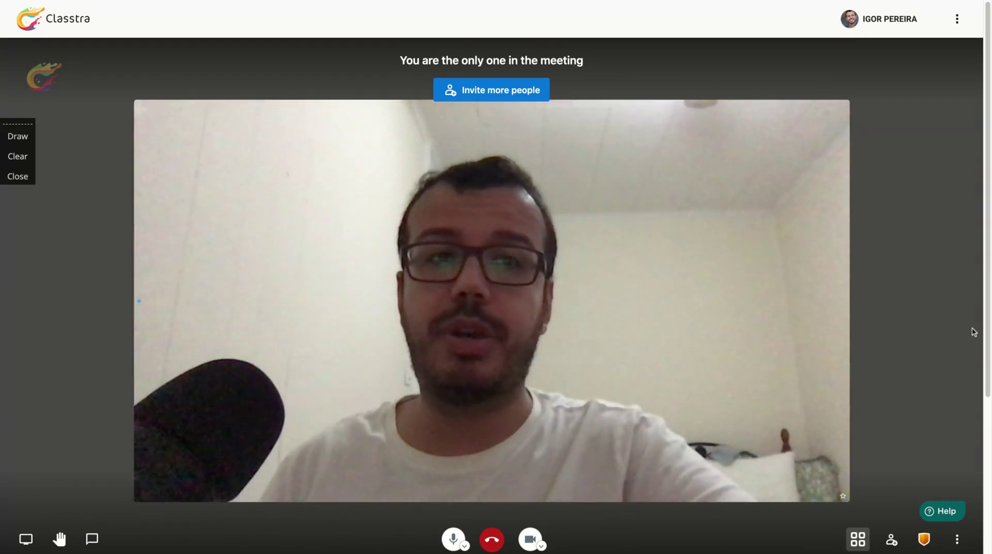
- Leave the live session via the Classtra logo, returning to My Classes with the AppSumo class listed
{"action": "left_click", "coordinate": [51, 18]}
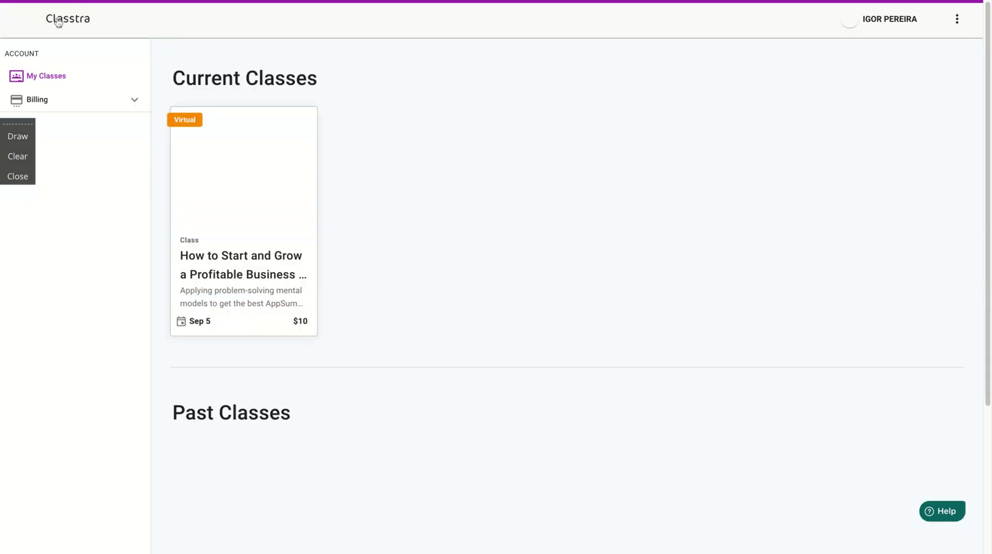